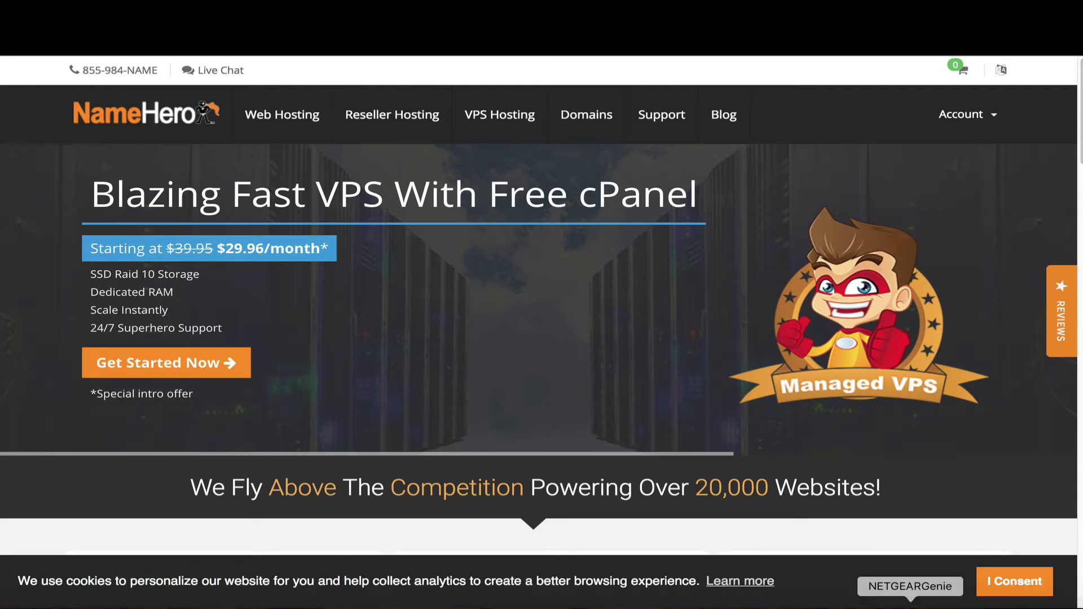
- Quit the NETGEAR Genie helper app from its dock icon menu
right_click(954, 601)
left_click(959, 582)
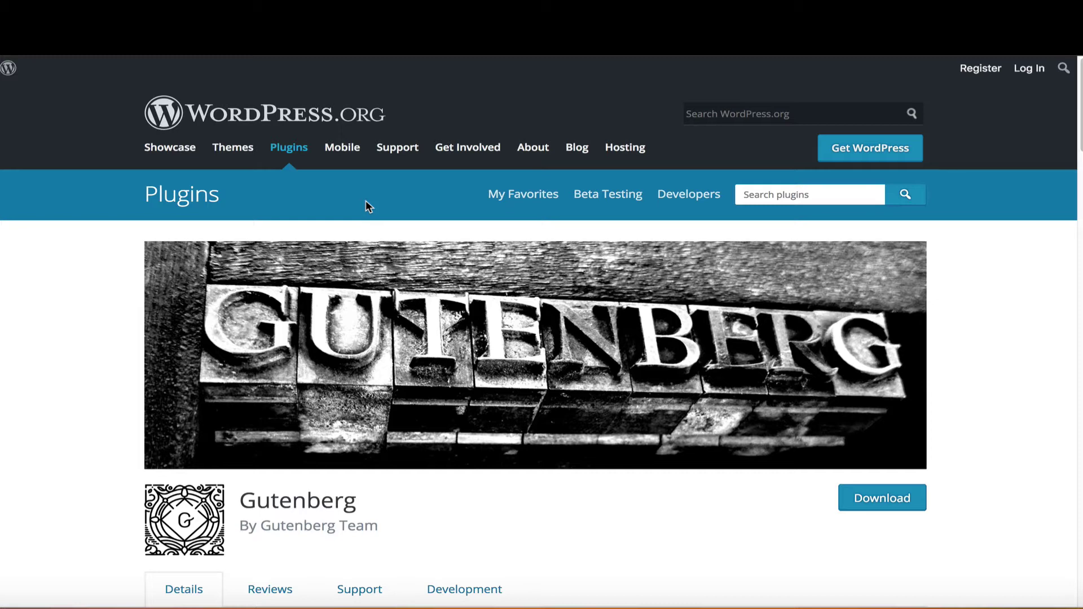
- Highlight Gutenberg's 90,000+ active installations and required WordPress version 4.9.6
scroll(550, 451, "down", 2)
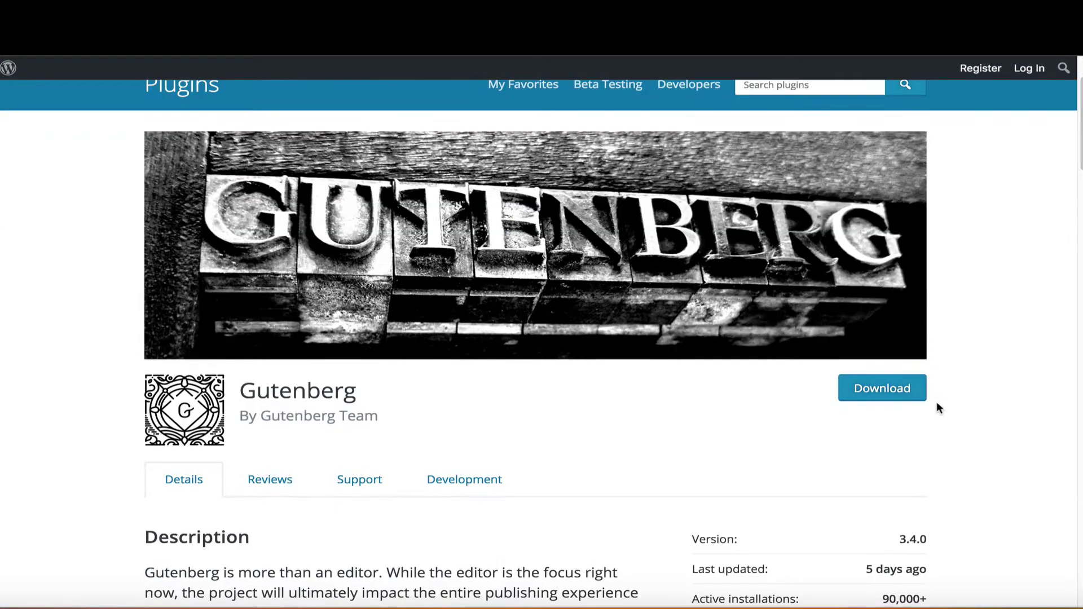
scroll(937, 407, "down", 2)
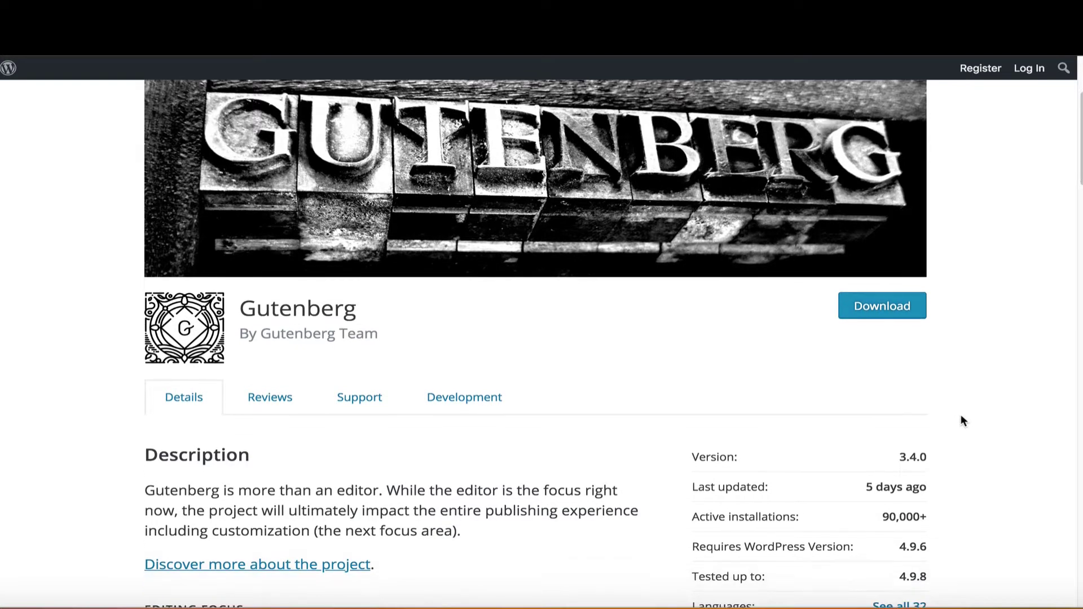
scroll(962, 434, "down", 1)
mouse_move(886, 498)
left_mouse_down()
mouse_move(937, 494)
mouse_move(872, 502)
left_mouse_up()
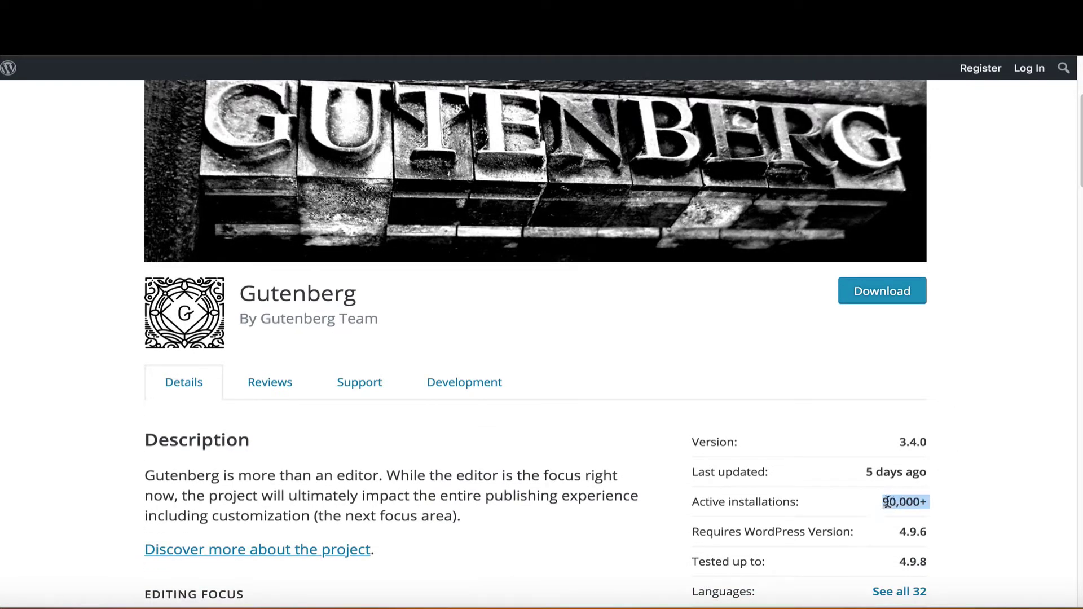
scroll(886, 493, "down", 1)
scroll(890, 488, "down", 2)
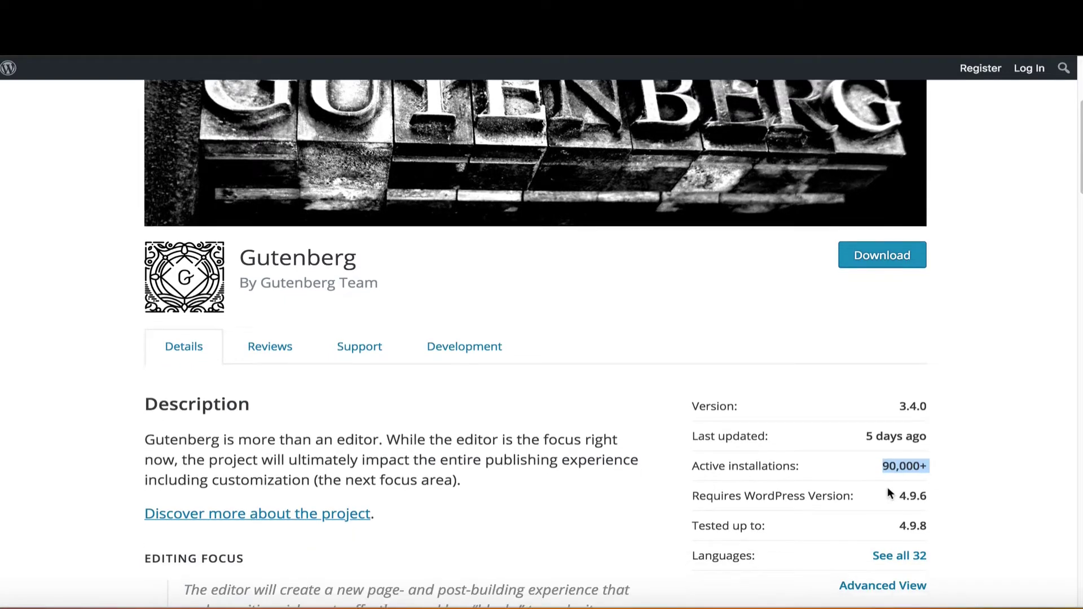
left_click_drag(880, 454, 947, 445)
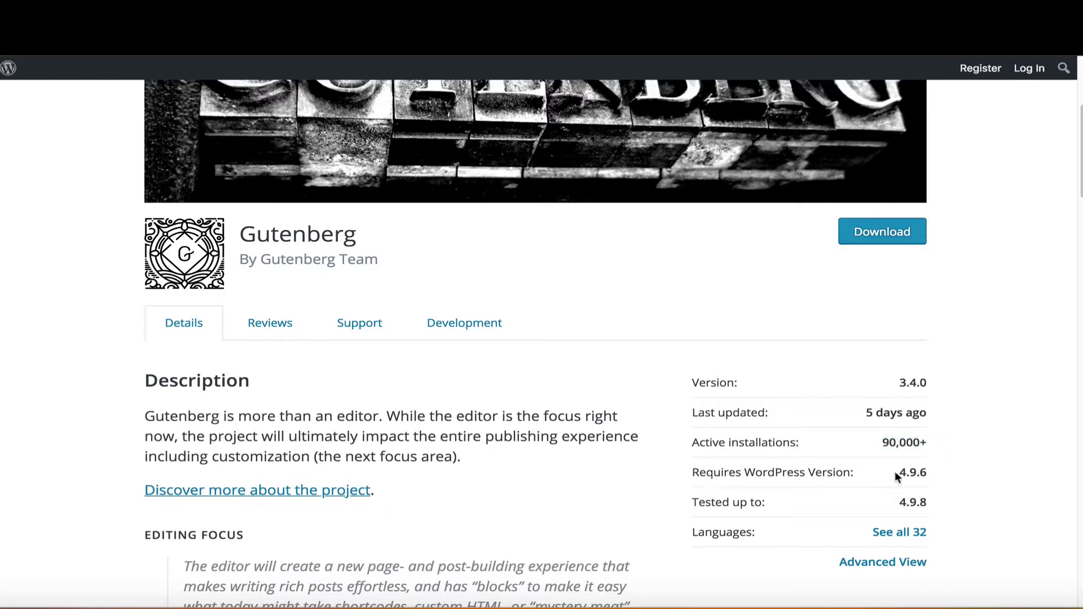
left_click_drag(895, 474, 921, 501)
scroll(892, 502, "down", 3)
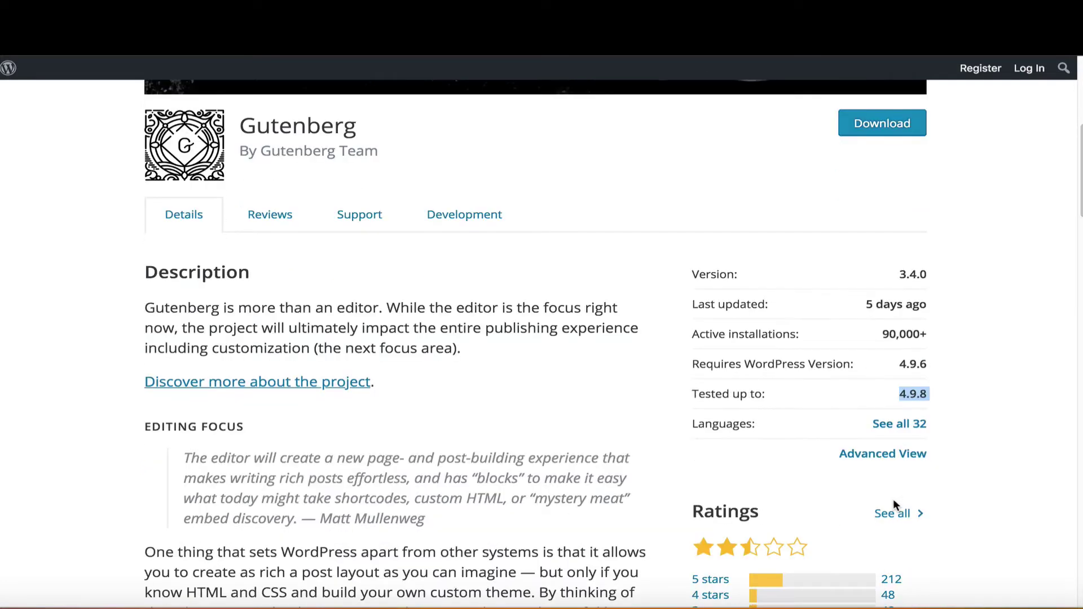
scroll(895, 498, "down", 3)
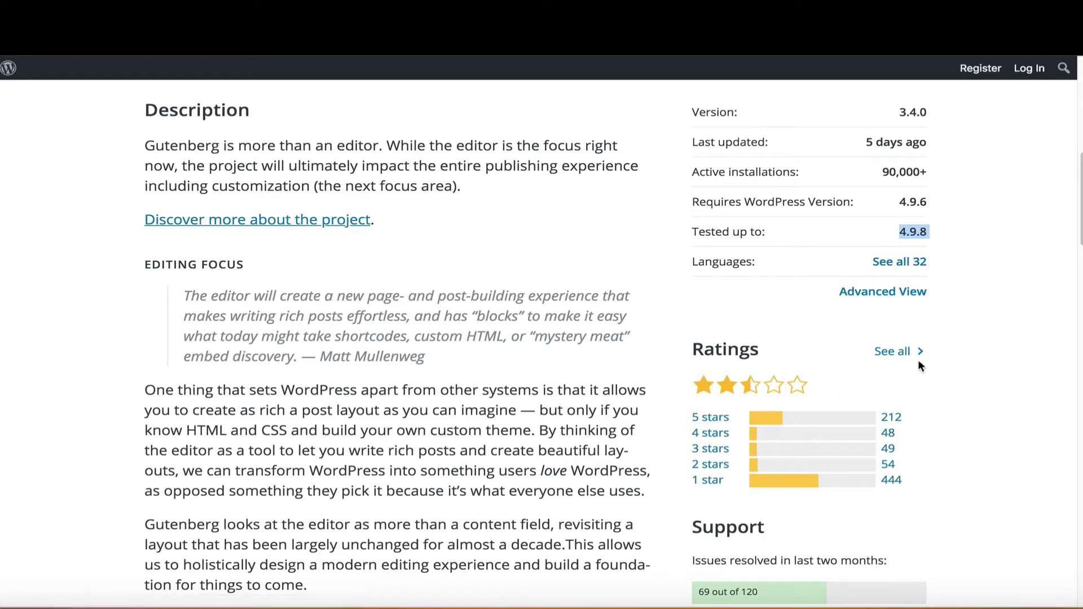
- Open all Gutenberg user reviews via 'See all' and scroll through the reviews forum
left_click(897, 354)
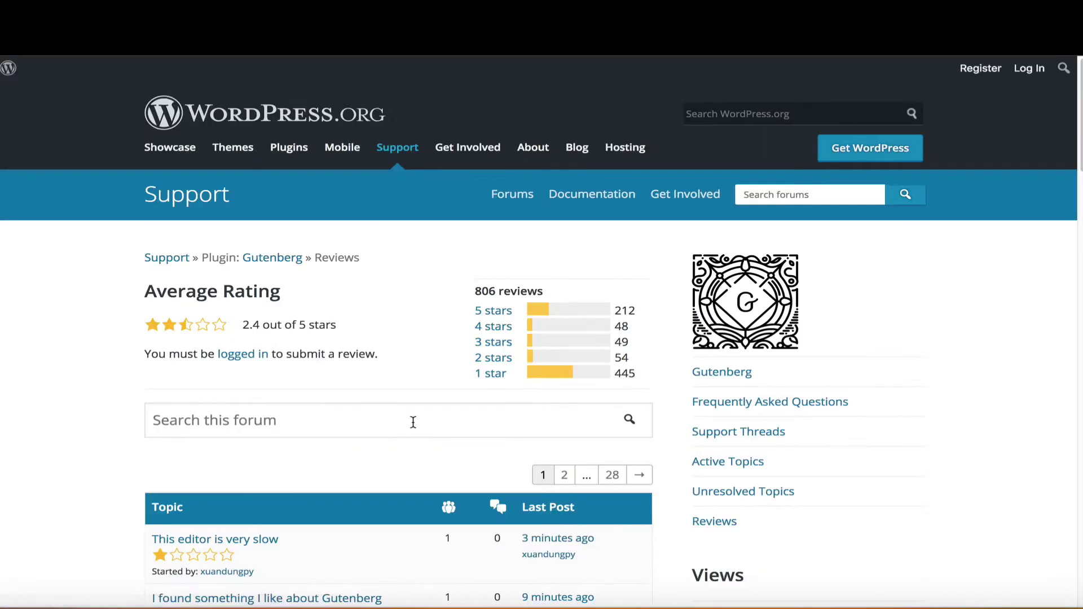
scroll(414, 429, "down", 4)
scroll(421, 430, "down", 3)
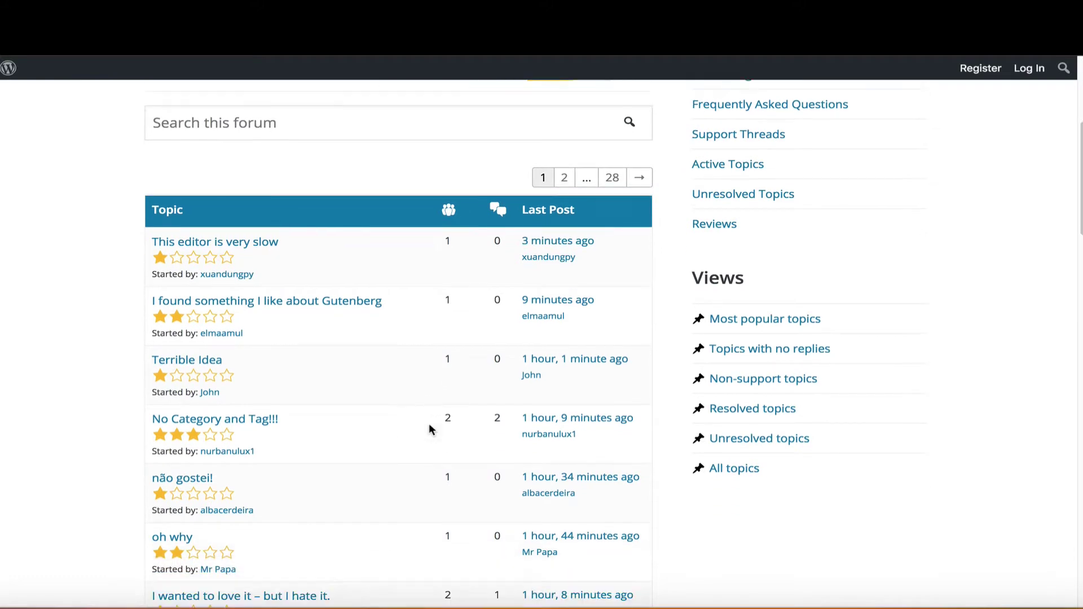
scroll(433, 439, "down", 2)
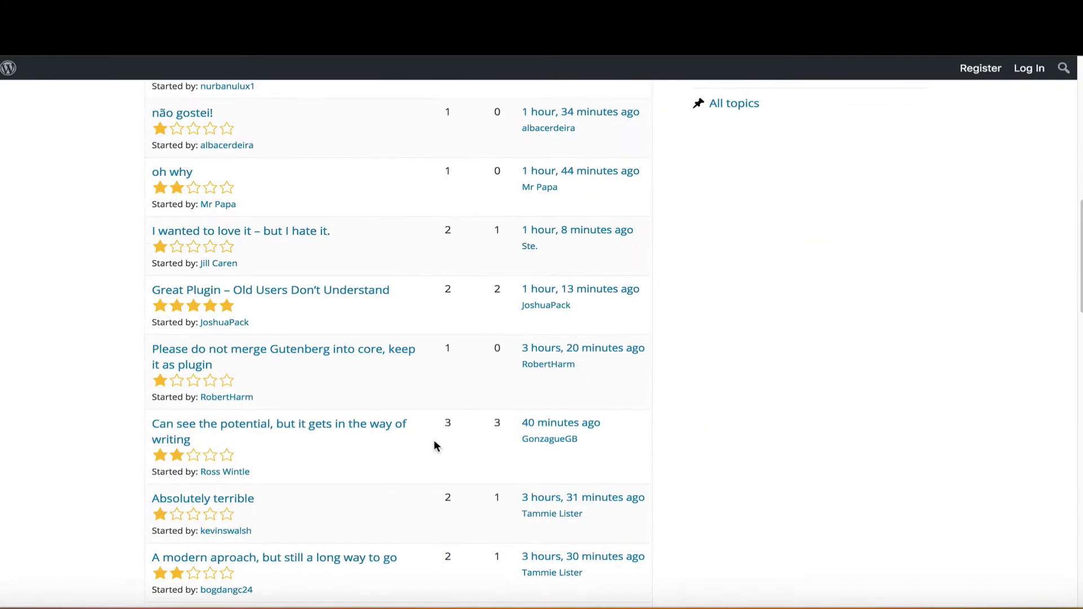
scroll(434, 441, "down", 2)
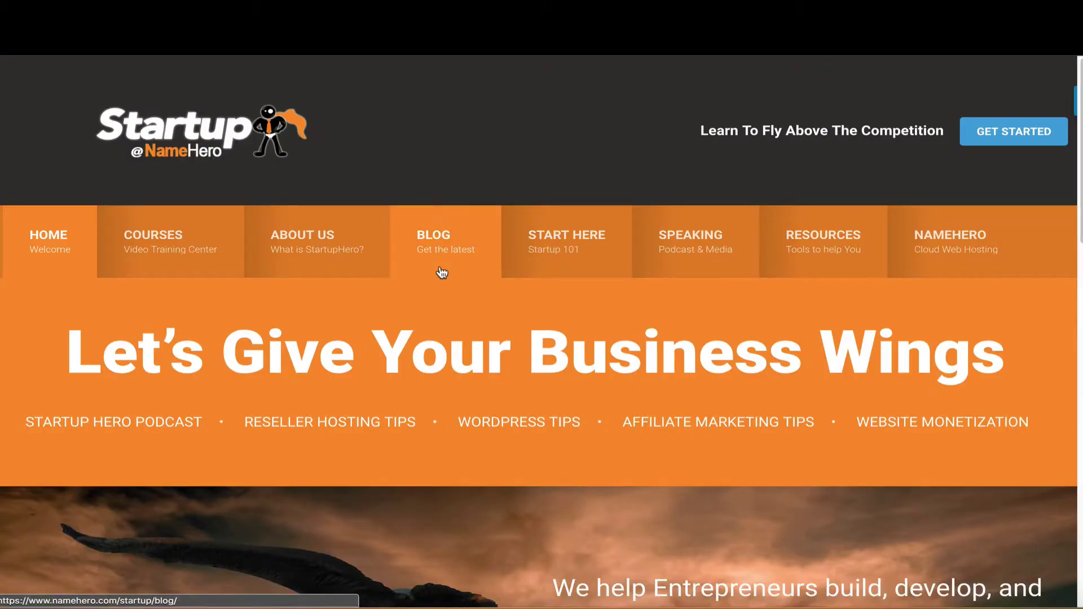
- Scroll down the Startup Hero home page to the recent Gutenberg posts
scroll(446, 294, "down", 4)
scroll(450, 319, "down", 5)
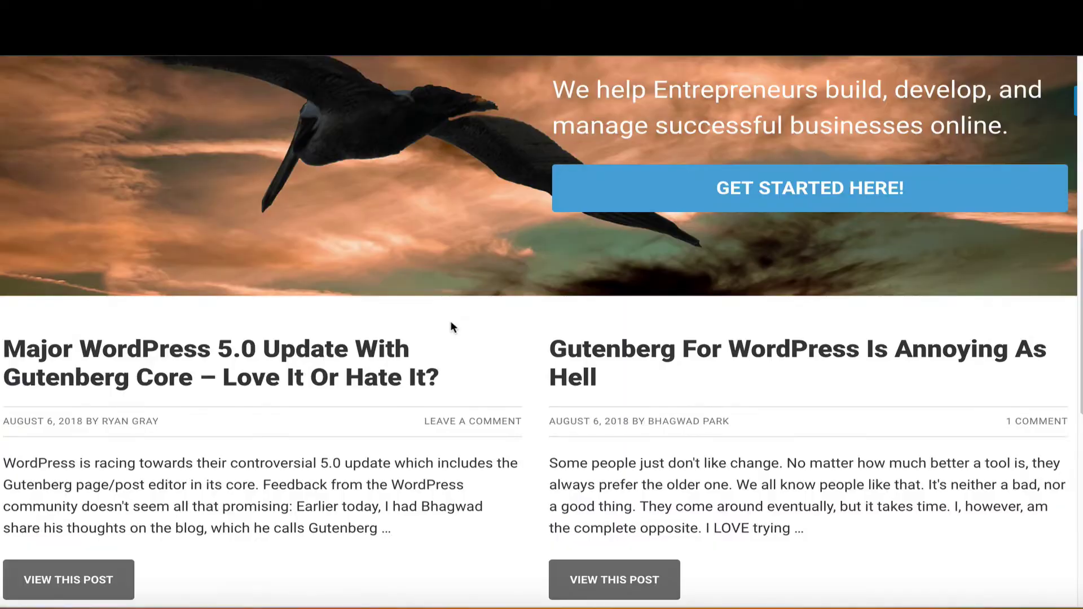
scroll(252, 358, "down", 1)
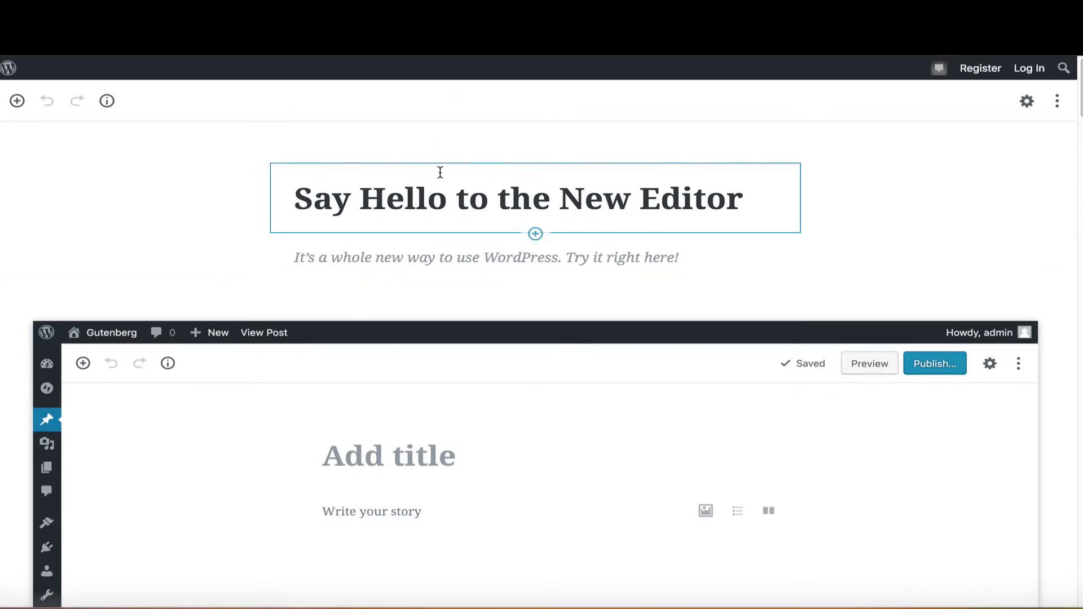
- Try editing the demo's subheading and title heading blocks
left_click(387, 253)
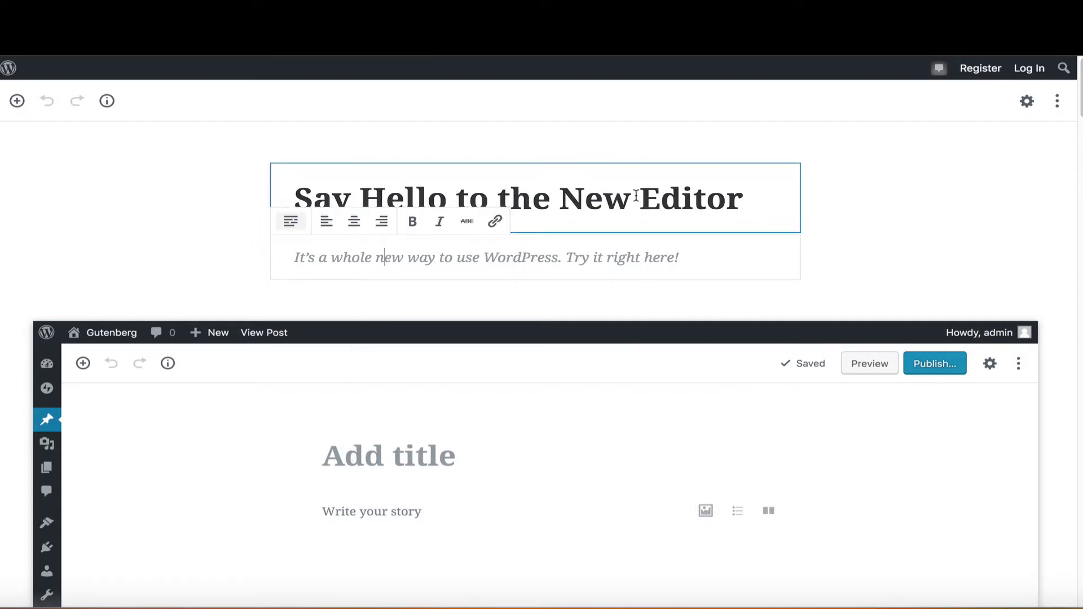
left_click(692, 190)
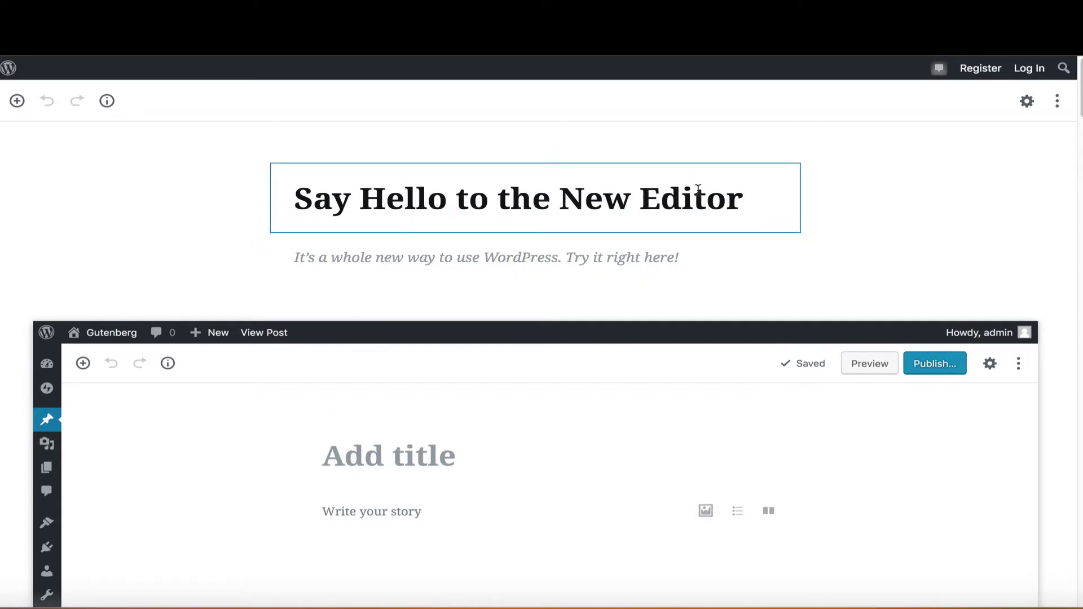
scroll(503, 164, "down", 15)
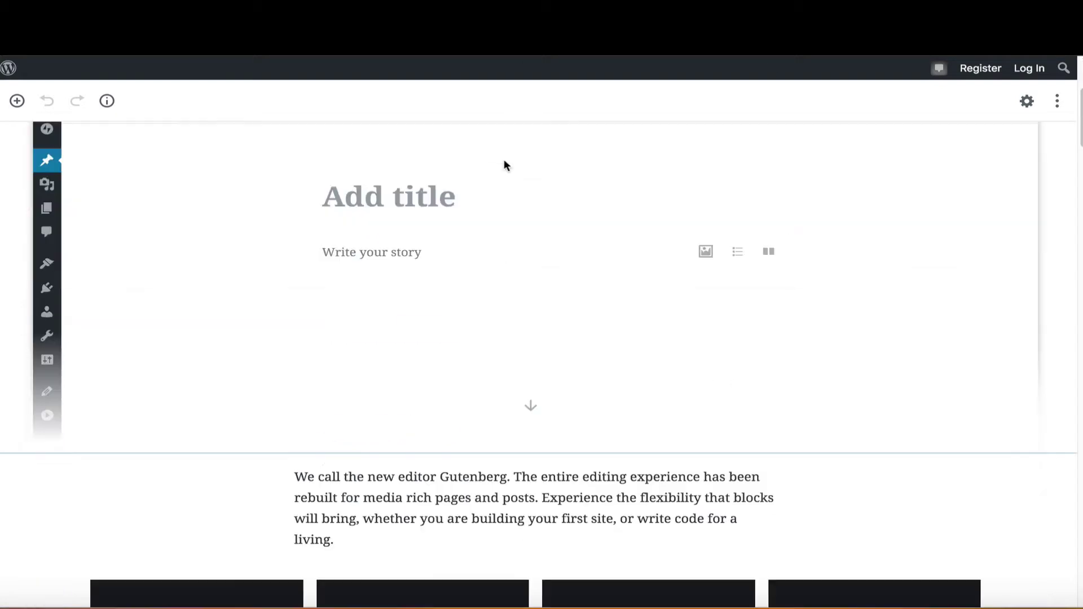
scroll(411, 423, "up", 10)
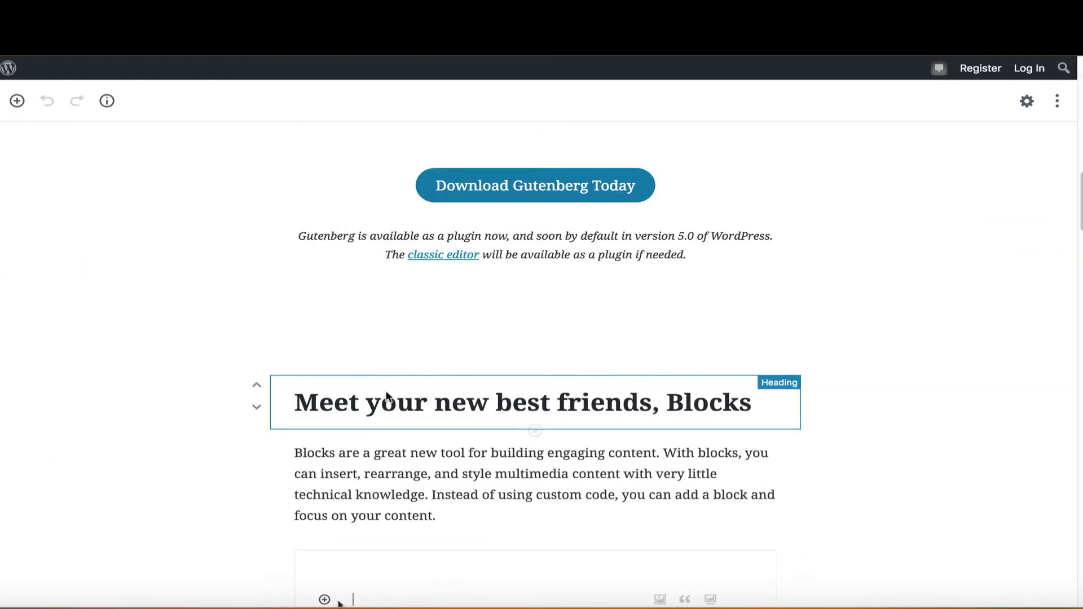
scroll(383, 401, "up", 6)
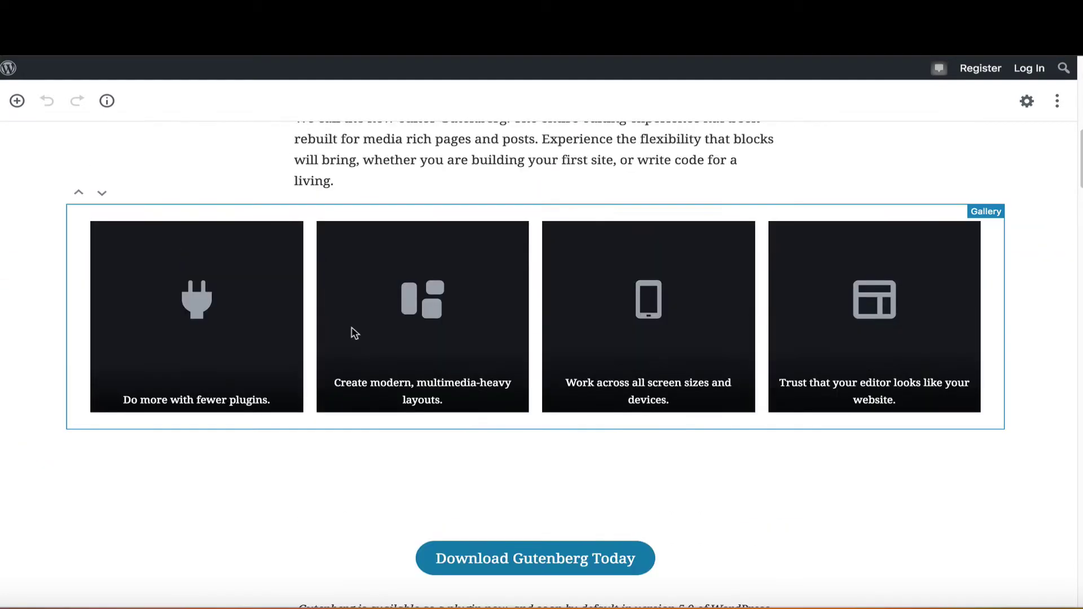
scroll(471, 369, "up", 6)
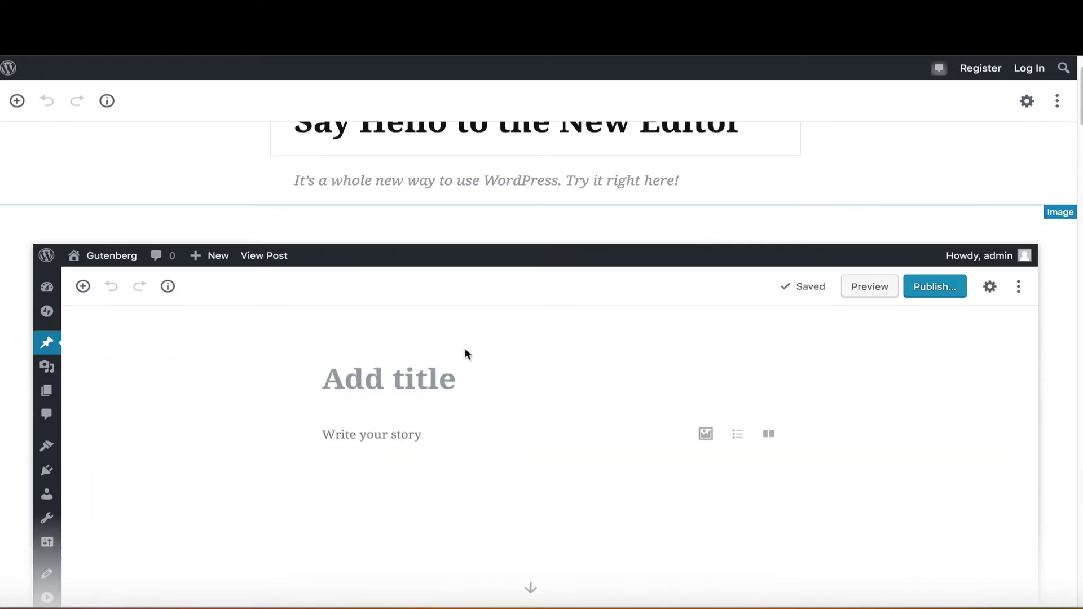
- Scroll through the rest of the 'Say Hello to the New Editor' demo page
scroll(465, 348, "down", 4)
scroll(501, 346, "down", 10)
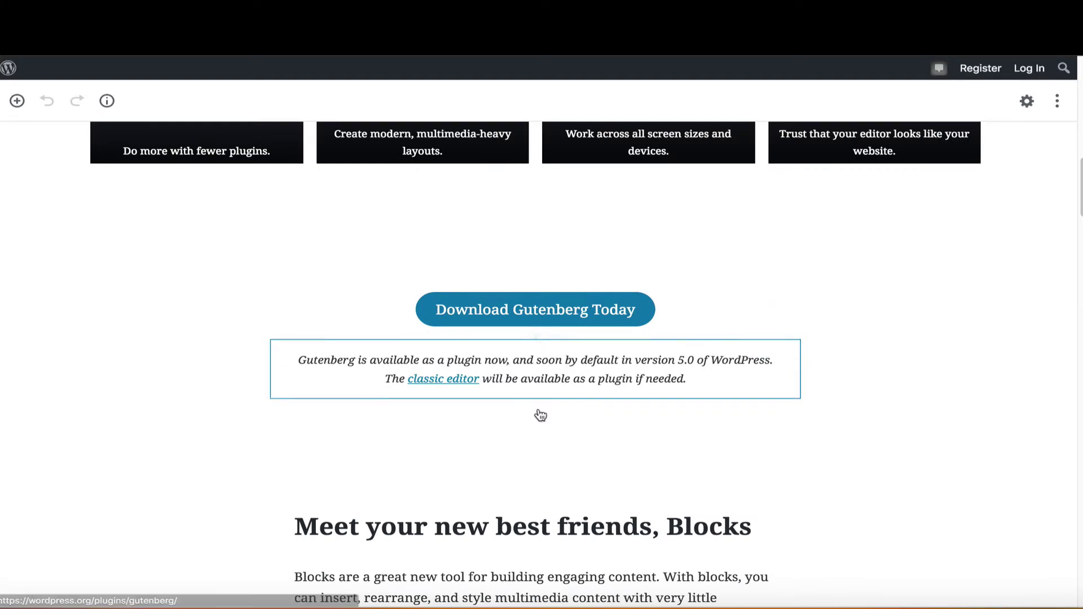
scroll(559, 440, "down", 2)
scroll(522, 477, "down", 2)
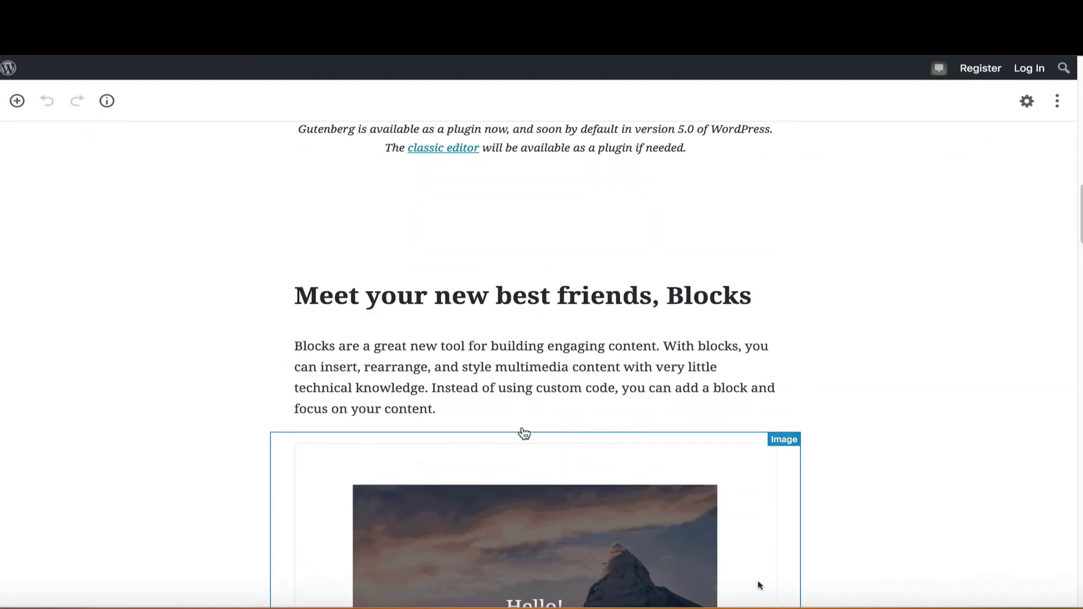
scroll(522, 430, "down", 1)
scroll(489, 418, "down", 7)
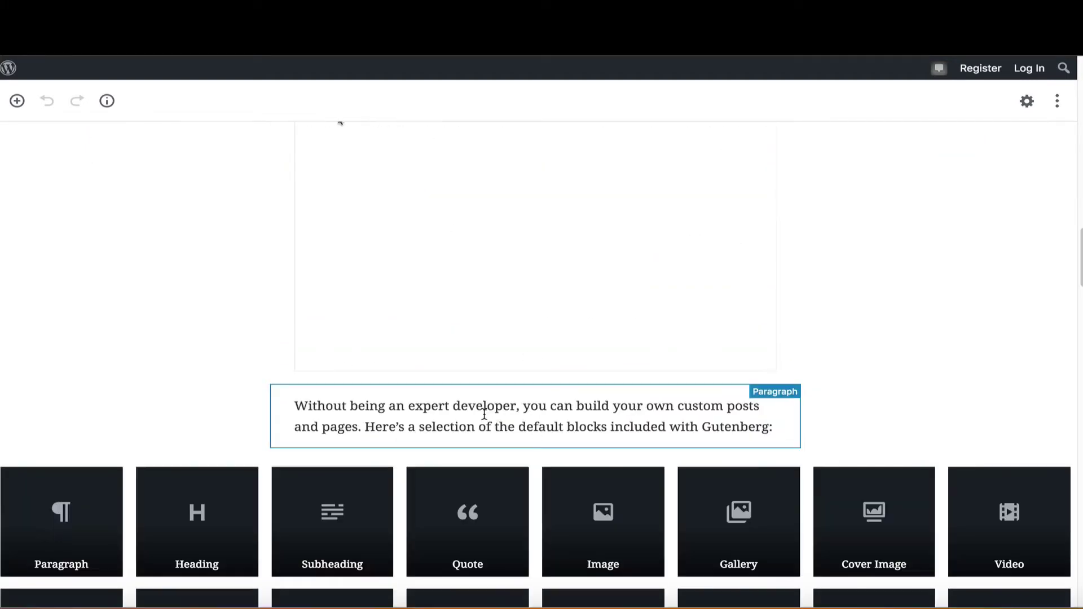
scroll(461, 418, "down", 6)
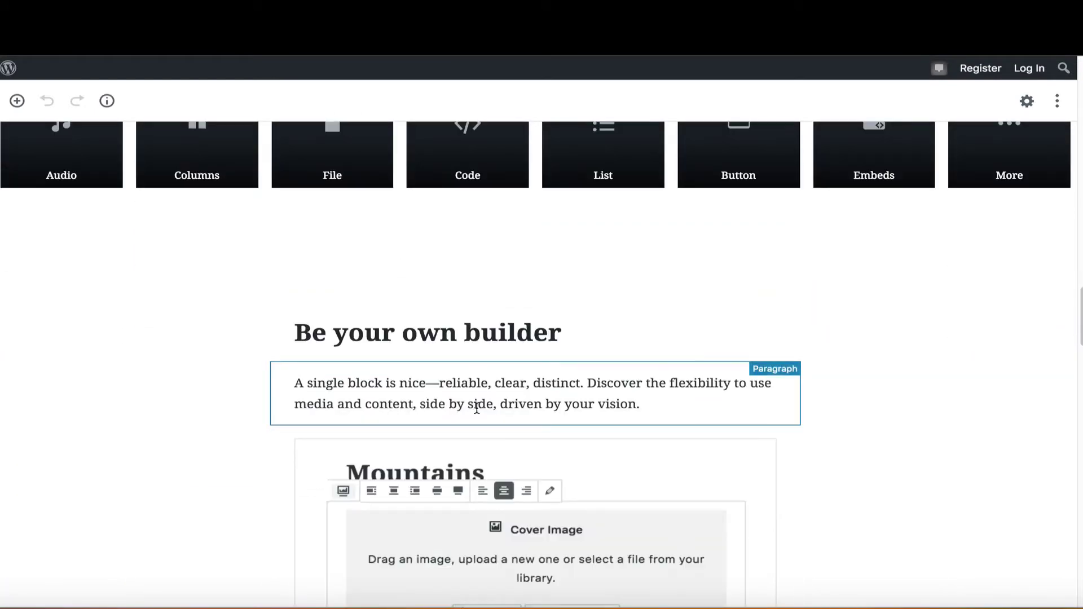
scroll(476, 407, "down", 12)
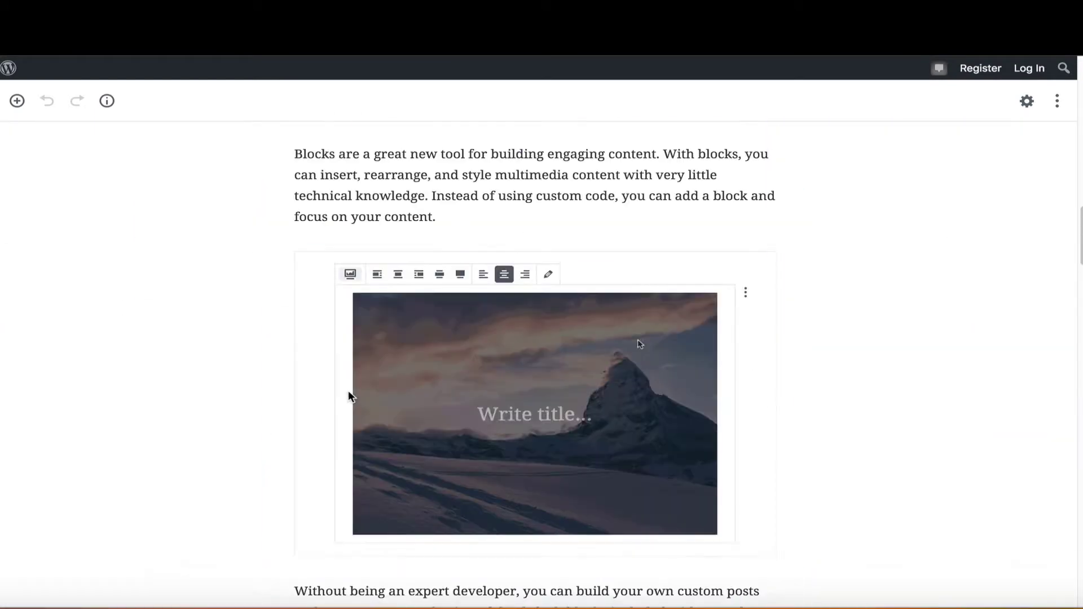
scroll(347, 391, "up", 20)
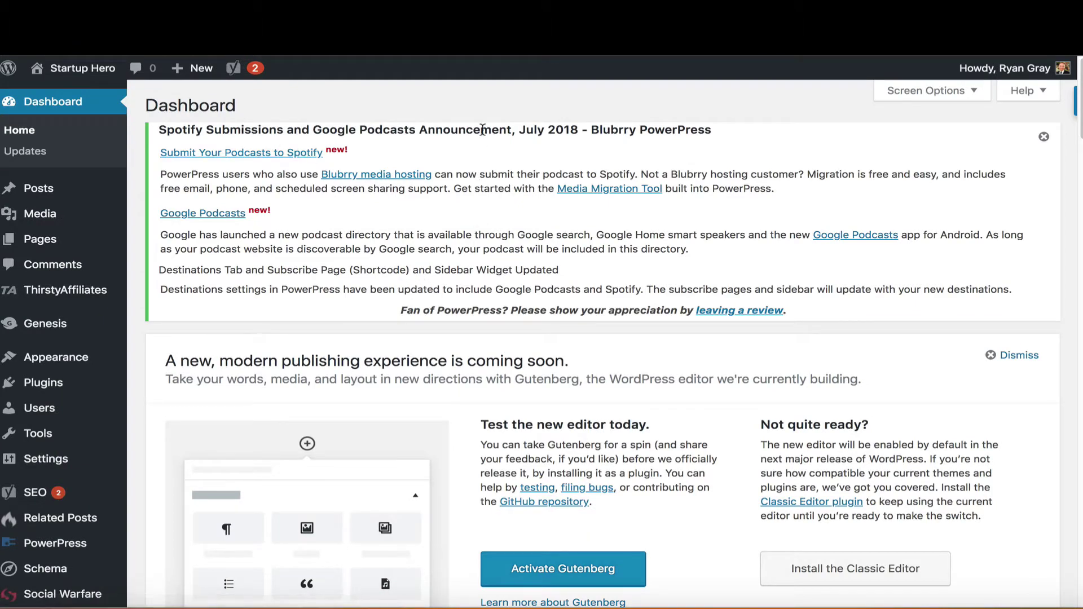
- Dismiss the PowerPress dashboard notice and open the Major WordPress 5.0 Update post
left_click(1044, 136)
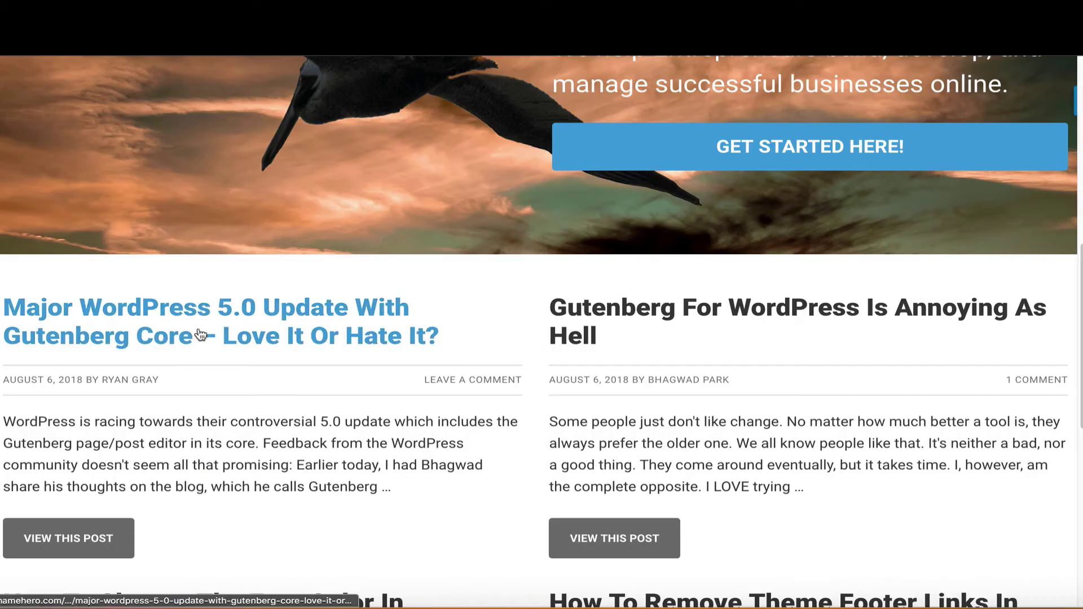
left_click(200, 335)
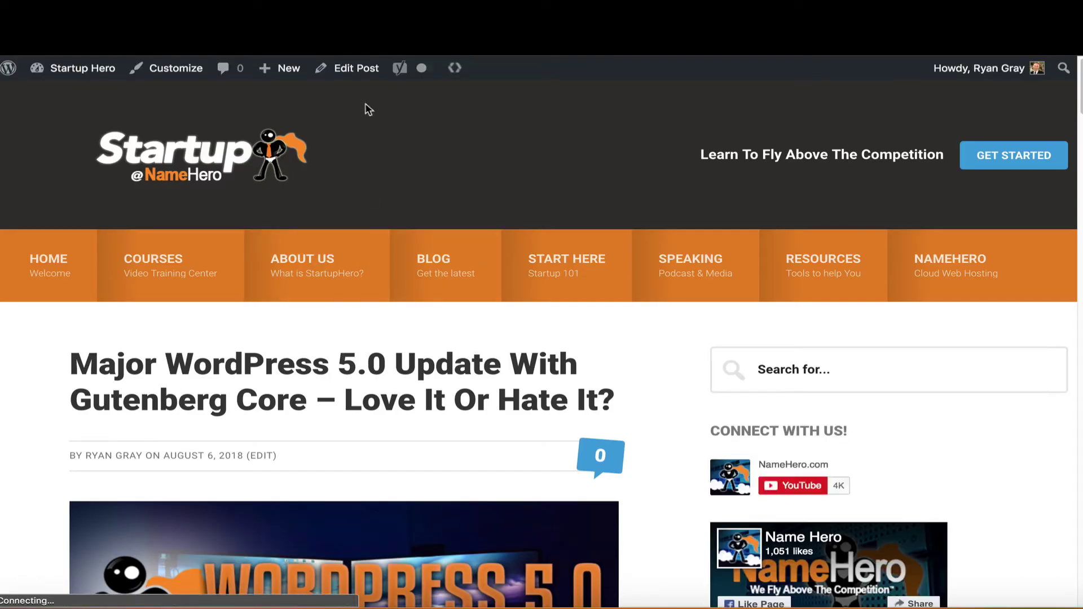
- Open the Major WordPress 5.0 Update post in the classic Edit Post screen
left_click(355, 70)
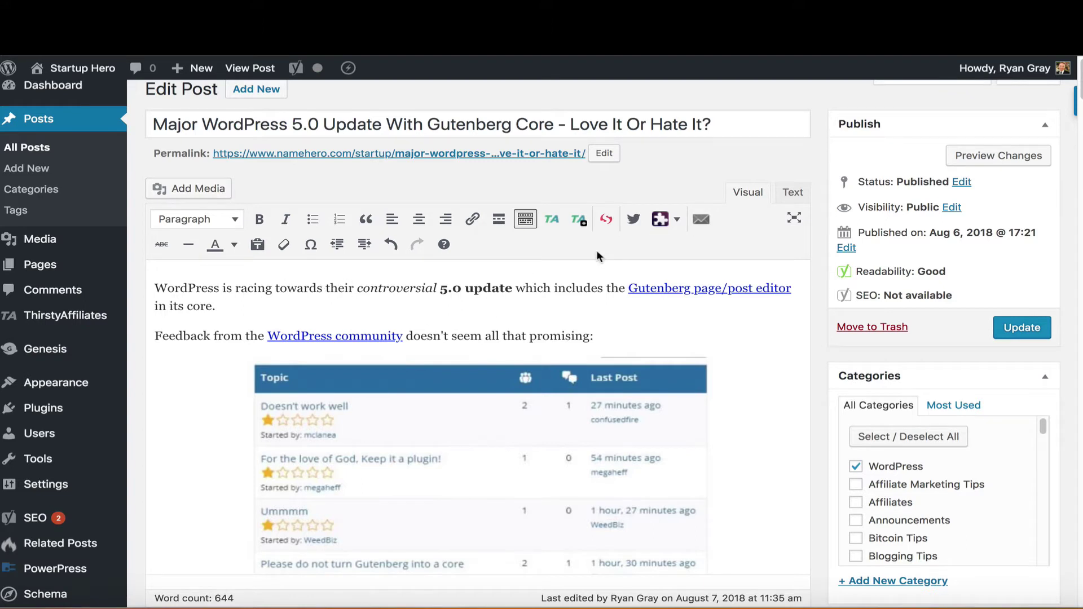
scroll(568, 405, "up", 1)
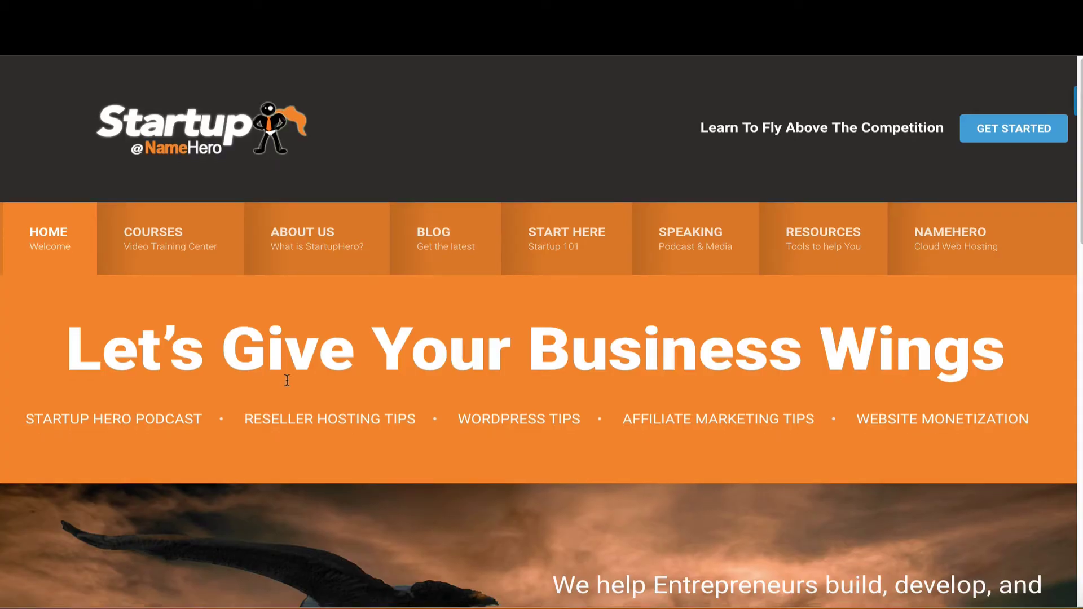
- Activate the Gutenberg plugin from the Dashboard and scroll through its demo post
scroll(285, 394, "down", 6)
left_click(272, 435)
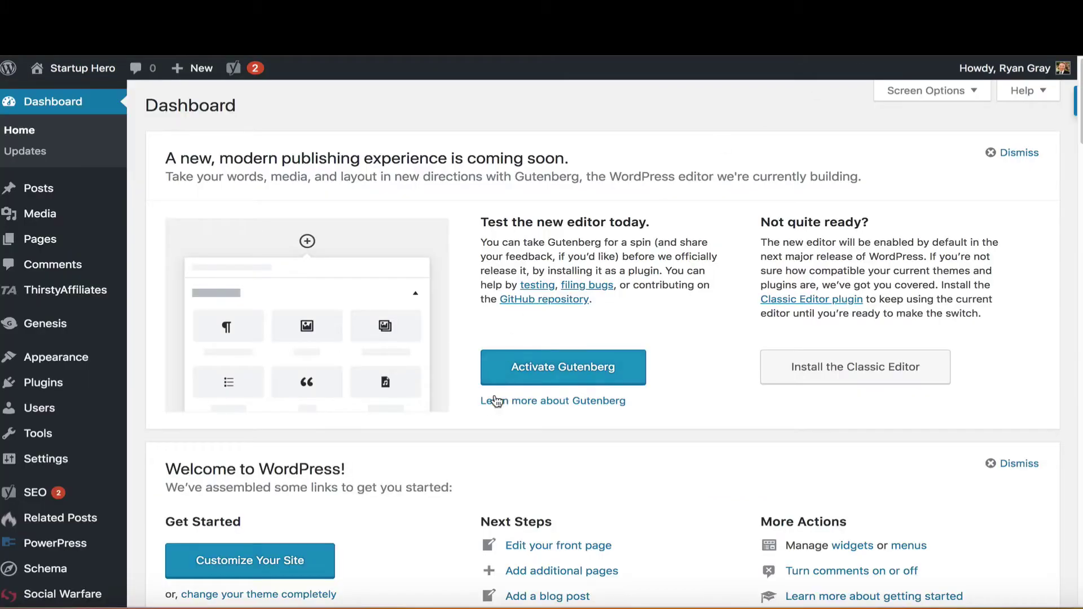
left_click(547, 377)
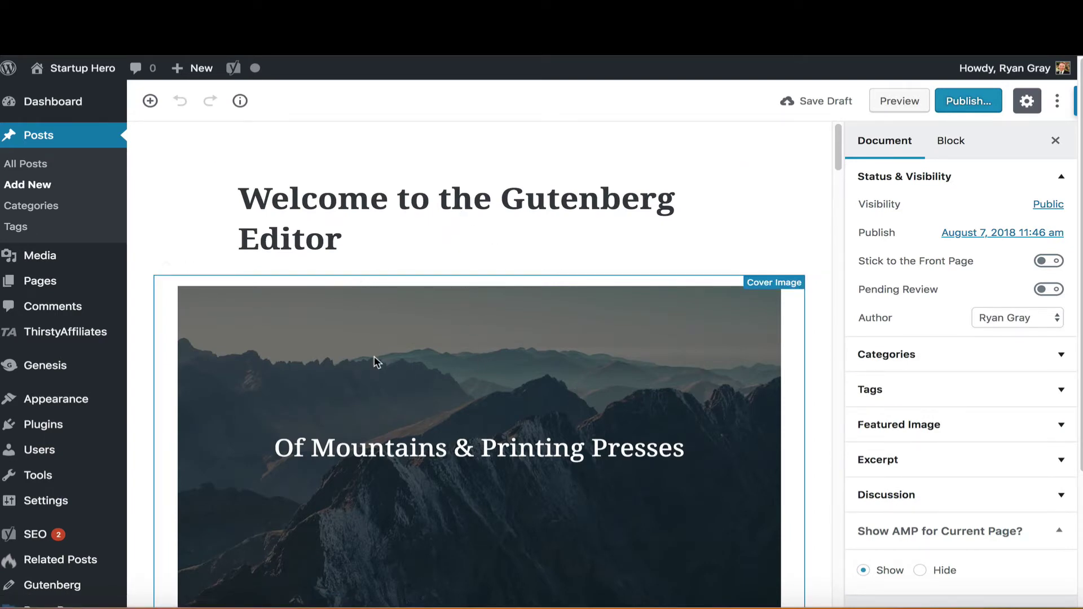
scroll(377, 362, "down", 10)
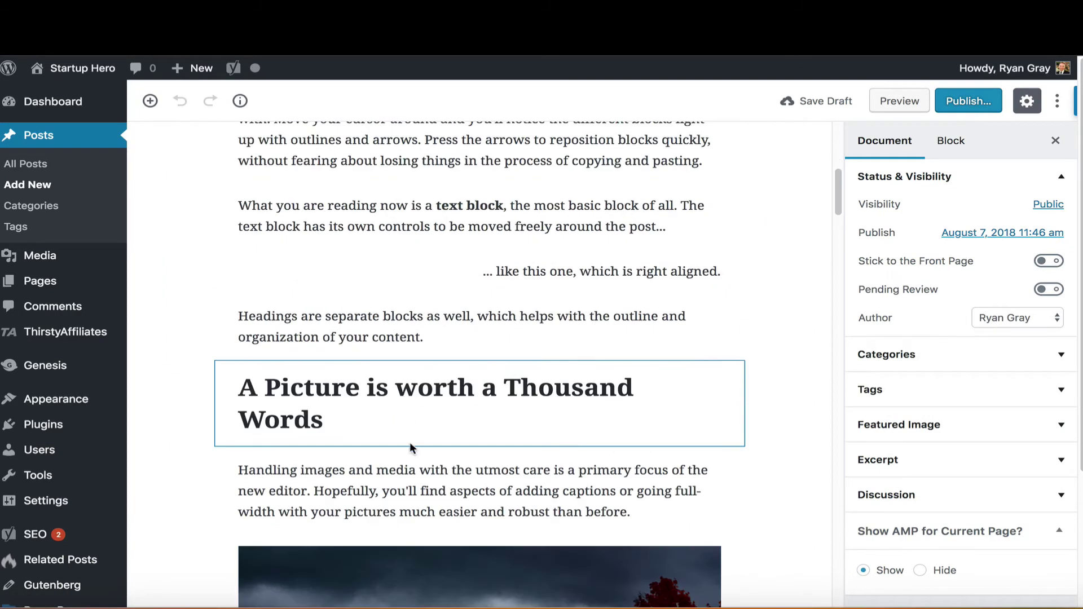
scroll(409, 448, "down", 10)
scroll(394, 415, "up", 13)
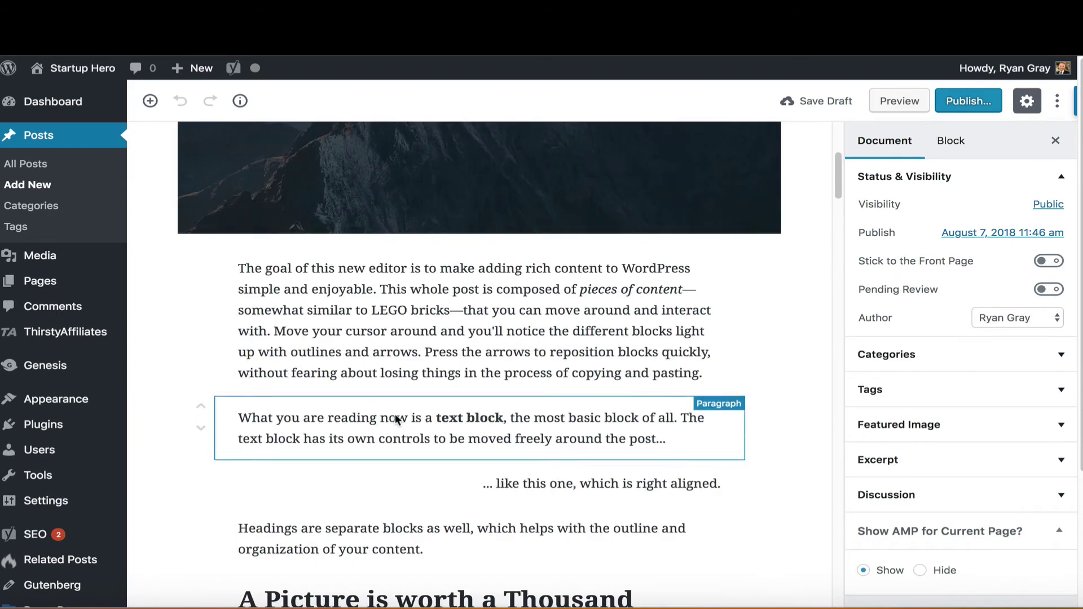
scroll(395, 415, "up", 2)
scroll(361, 443, "up", 4)
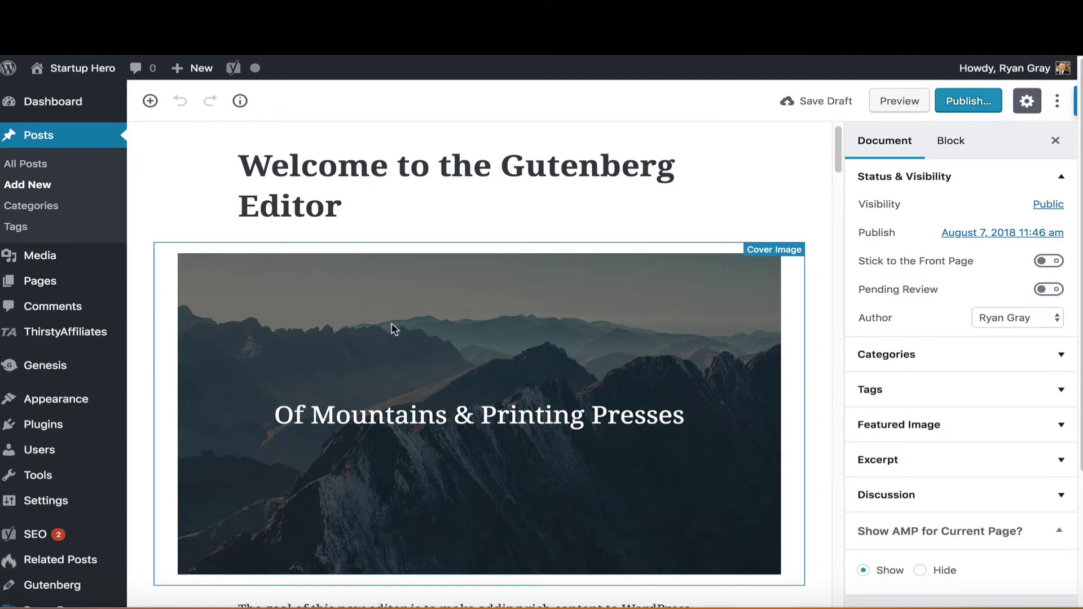
- Scroll the WordPress 5.0 Update post on the site, then open it via Edit Post
scroll(392, 324, "down", 2)
scroll(389, 310, "down", 2)
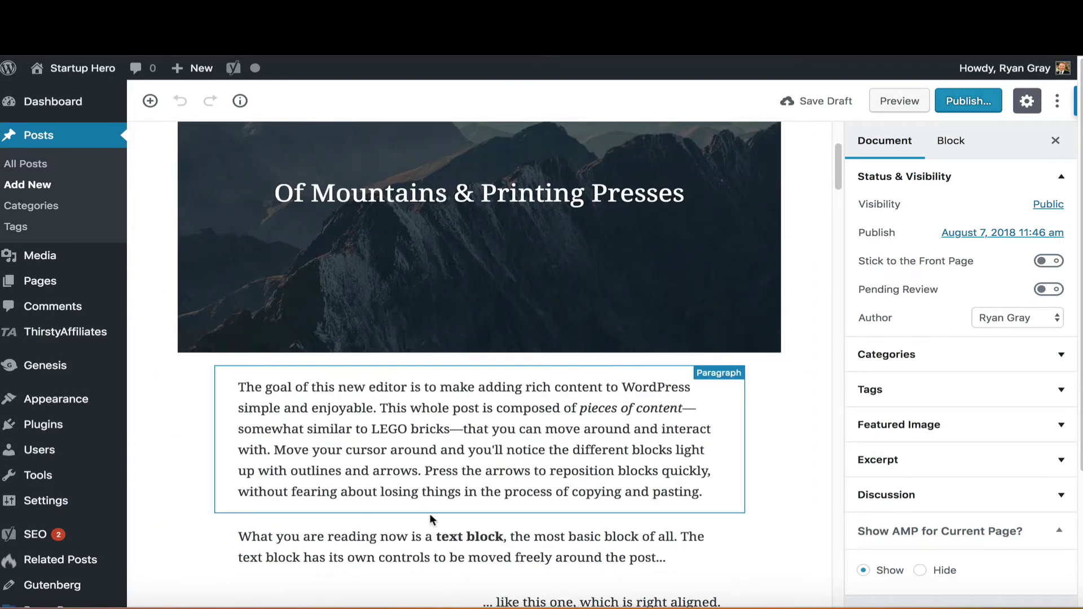
scroll(391, 394, "down", 2)
scroll(378, 406, "down", 6)
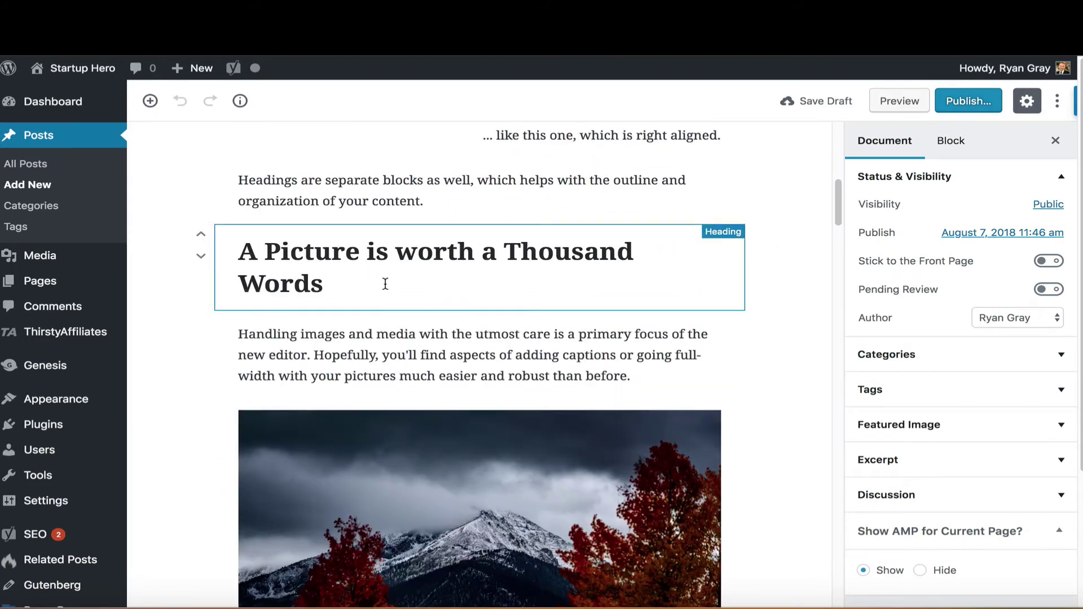
scroll(436, 406, "down", 9)
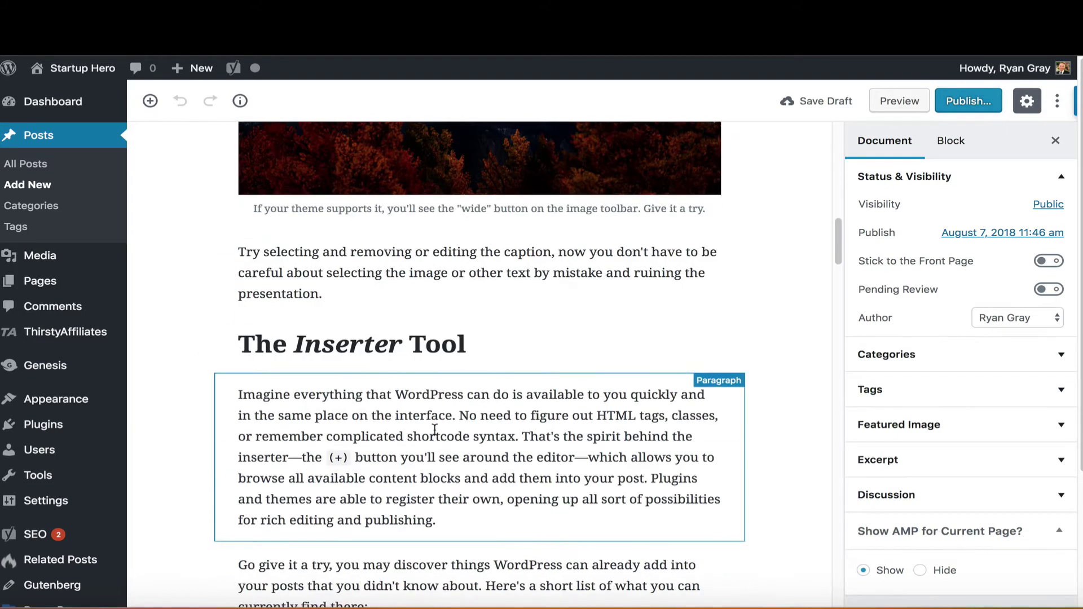
scroll(437, 436, "down", 13)
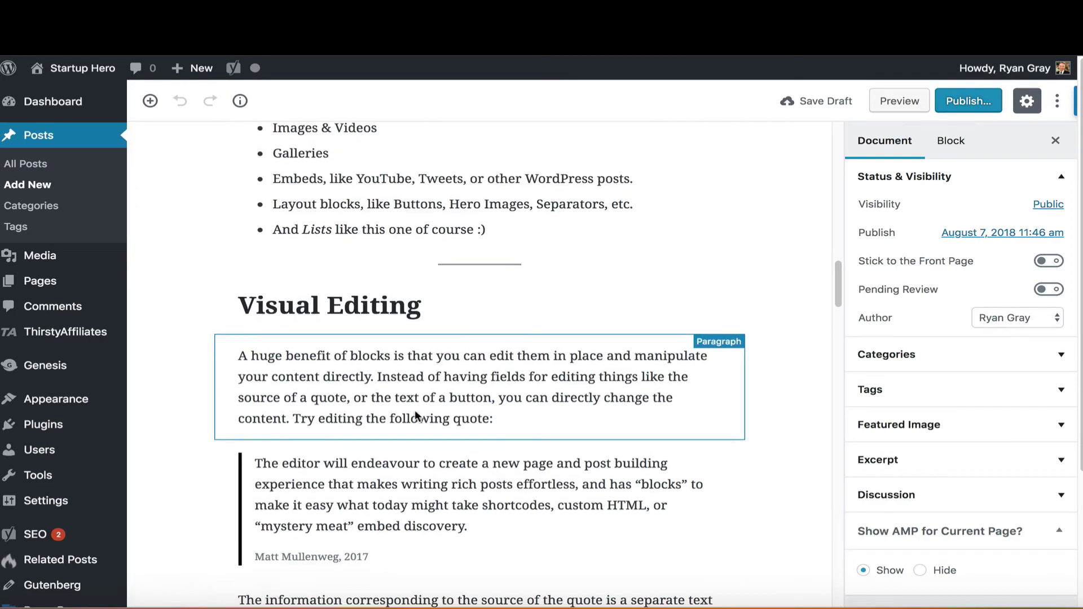
scroll(414, 415, "down", 5)
scroll(373, 382, "up", 20)
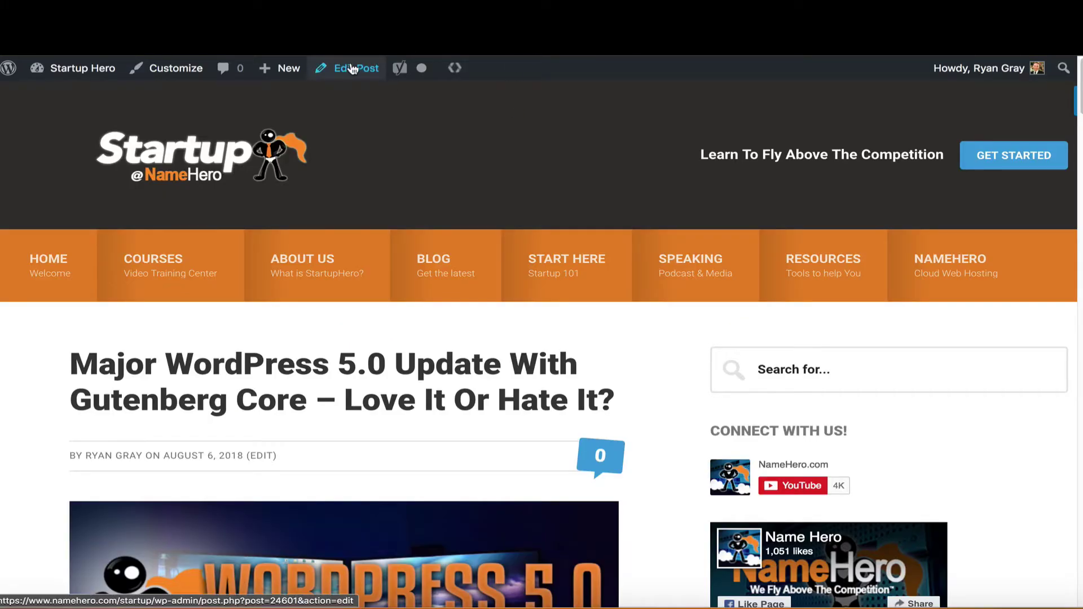
left_click(351, 67)
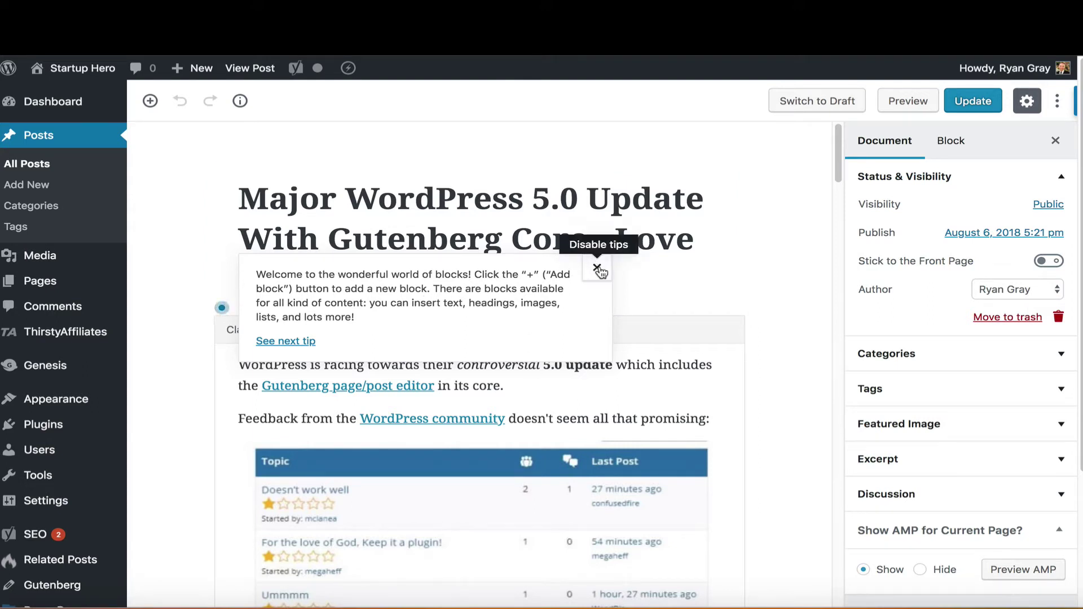
- Disable the block editor's welcome tips and select the post's Classic block
left_click(597, 268)
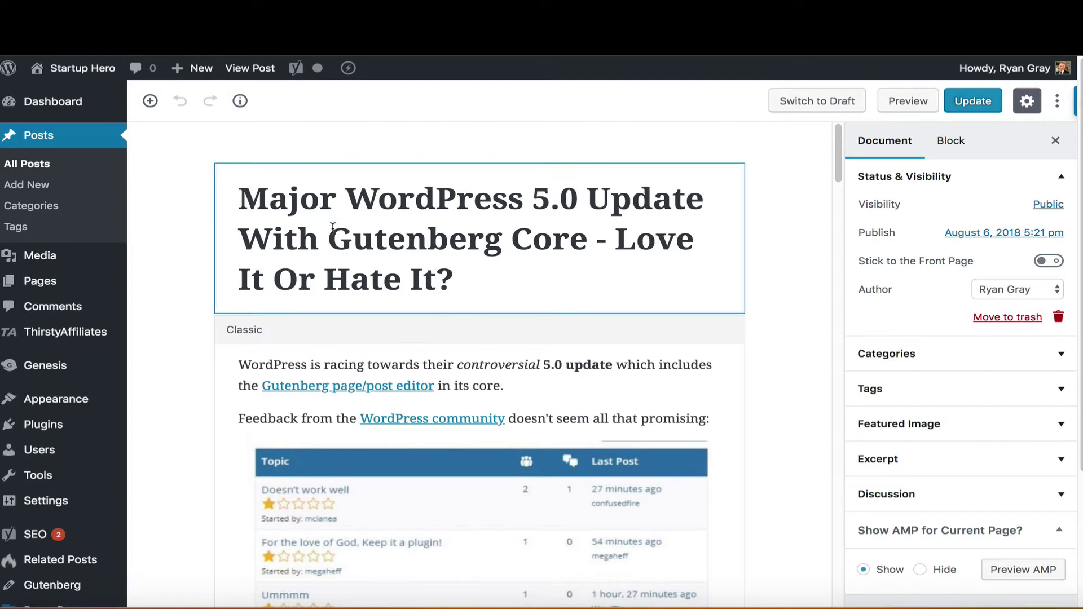
scroll(412, 226, "down", 1)
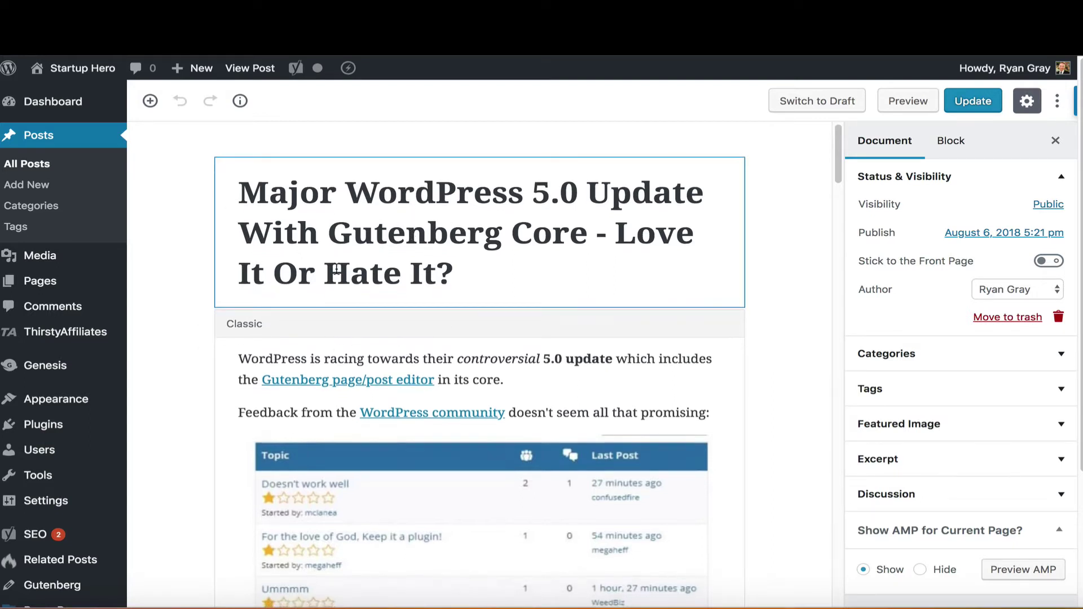
left_click(315, 366)
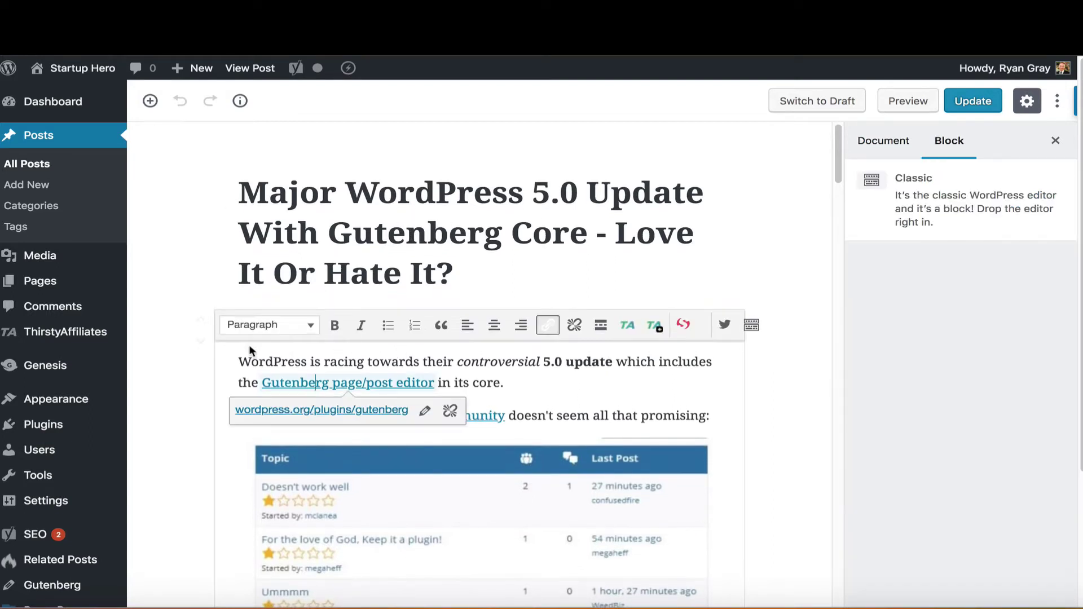
scroll(332, 368, "down", 15)
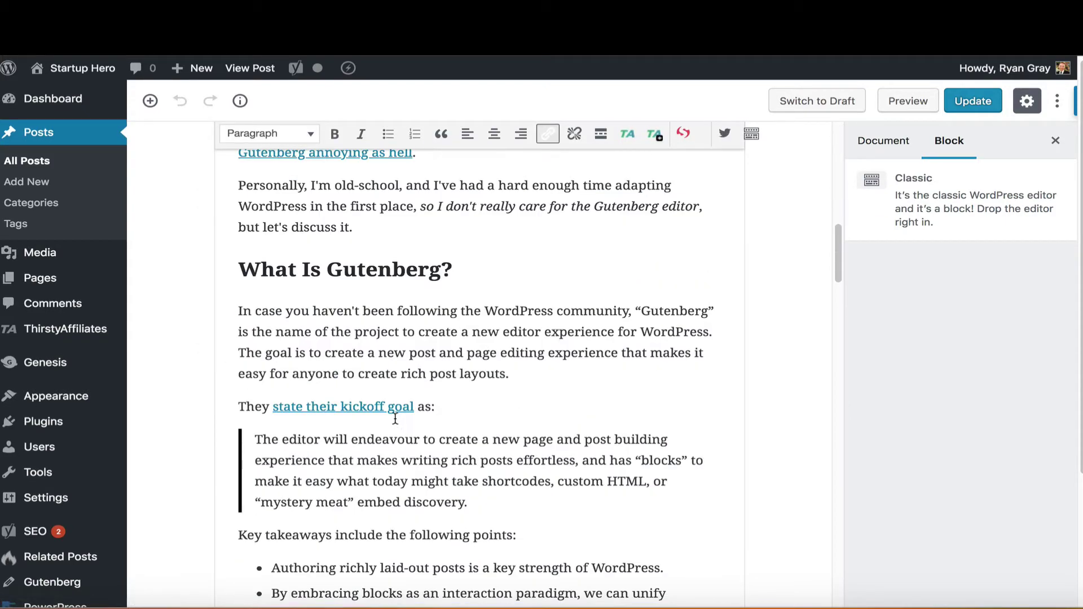
scroll(413, 425, "down", 12)
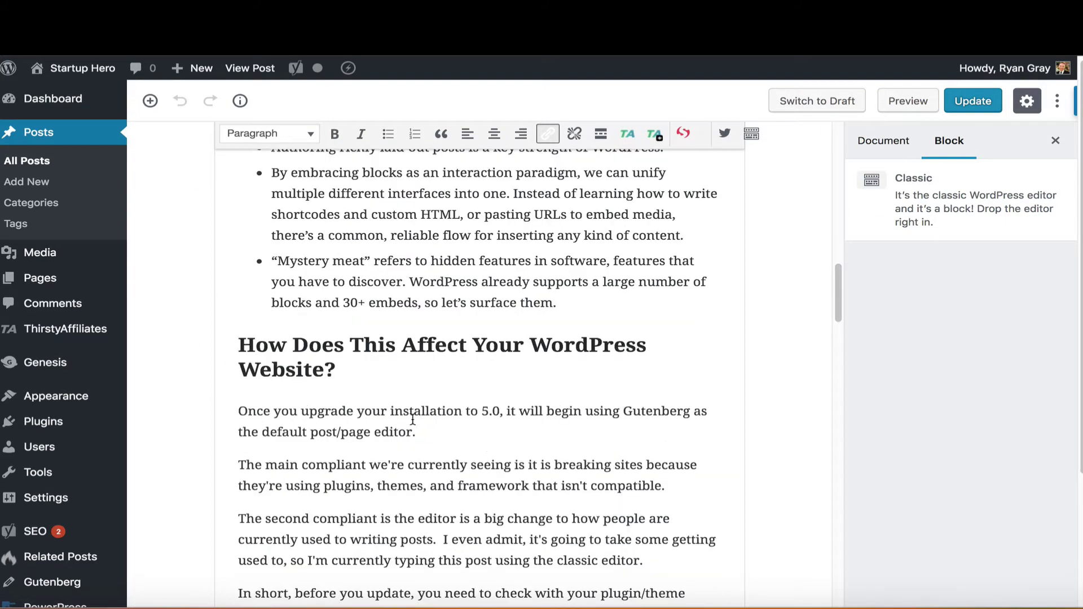
scroll(412, 420, "down", 12)
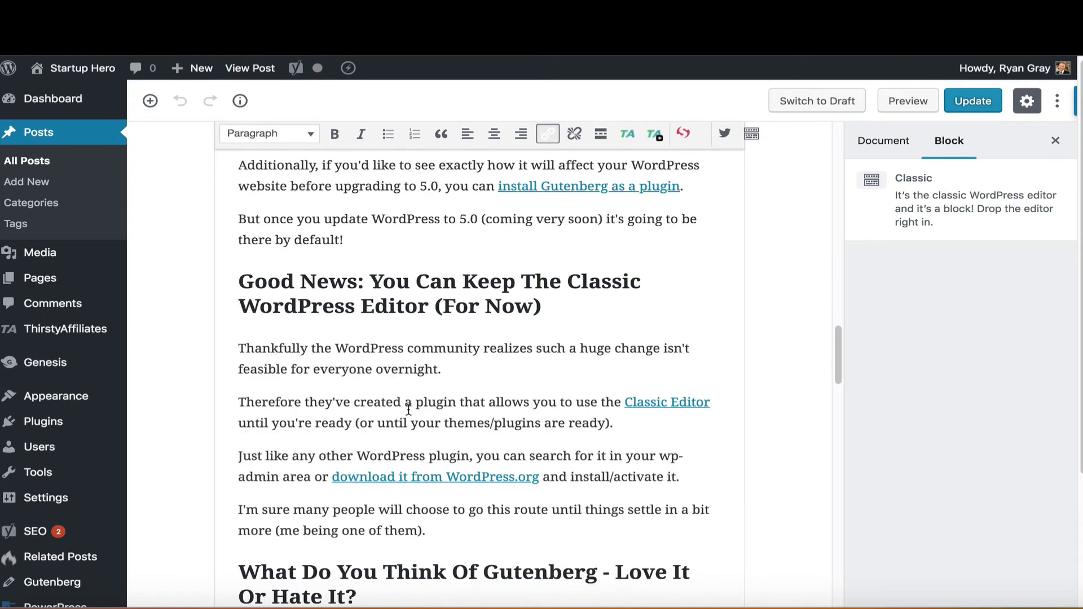
scroll(410, 422, "down", 10)
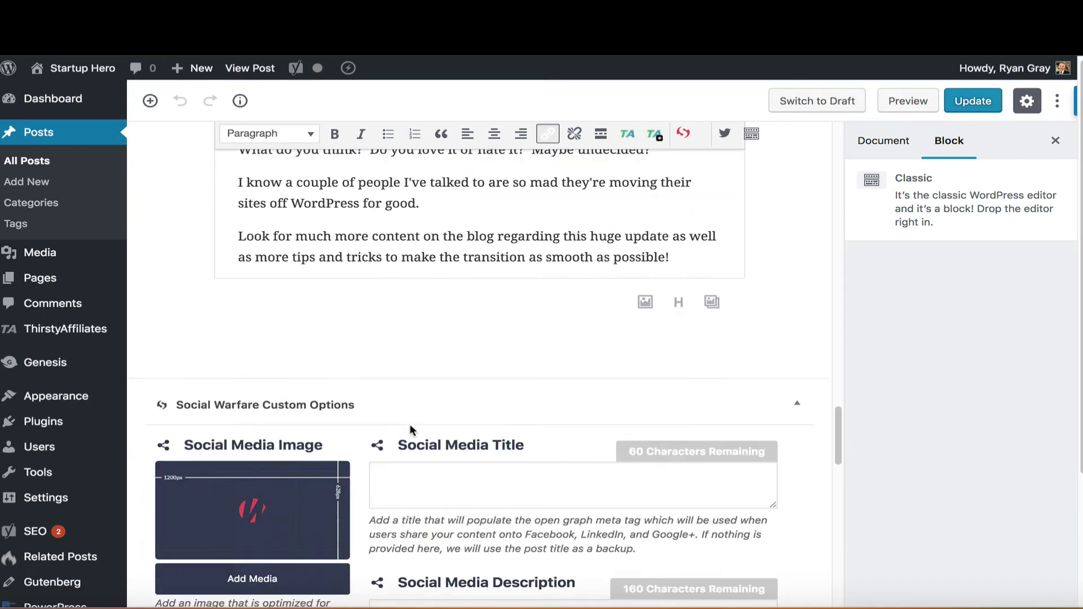
- Read through the Classic block's content, clicking out of the Gutenberg link text
scroll(410, 424, "up", 6)
scroll(410, 428, "up", 20)
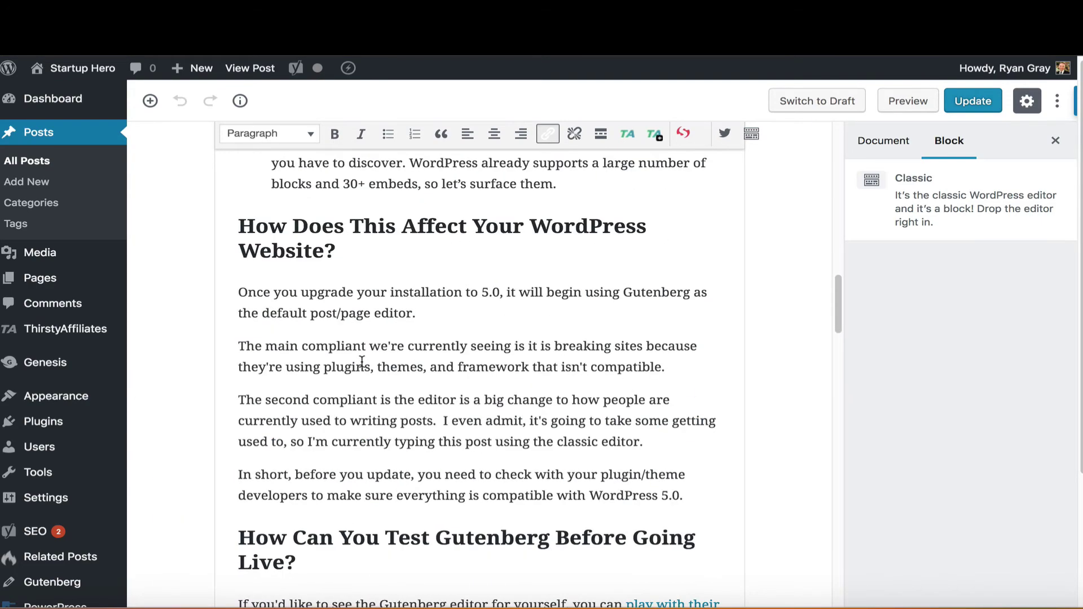
scroll(394, 384, "up", 15)
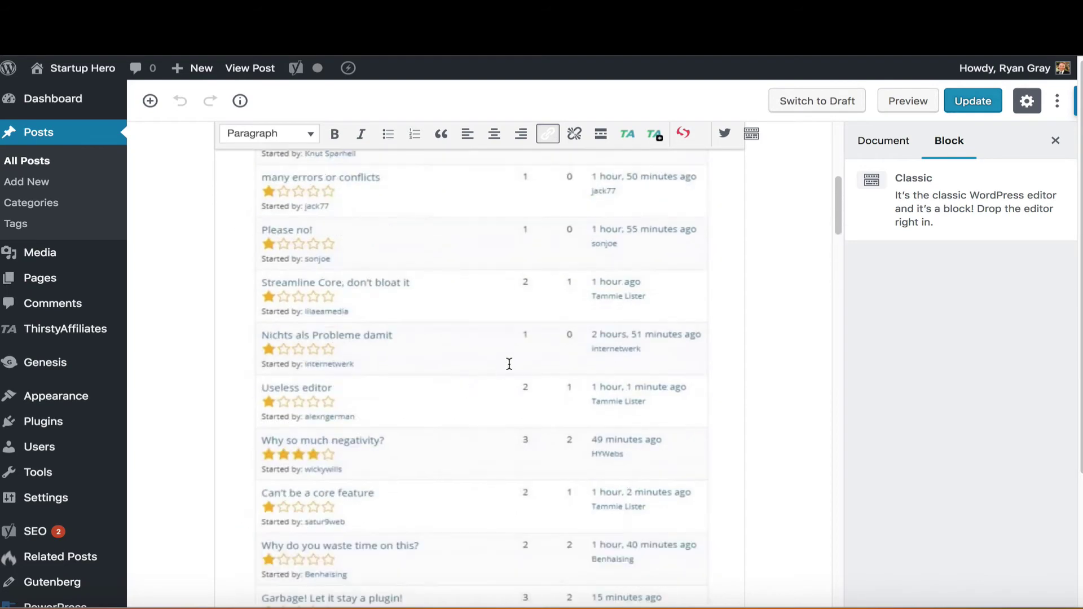
scroll(507, 374, "up", 1)
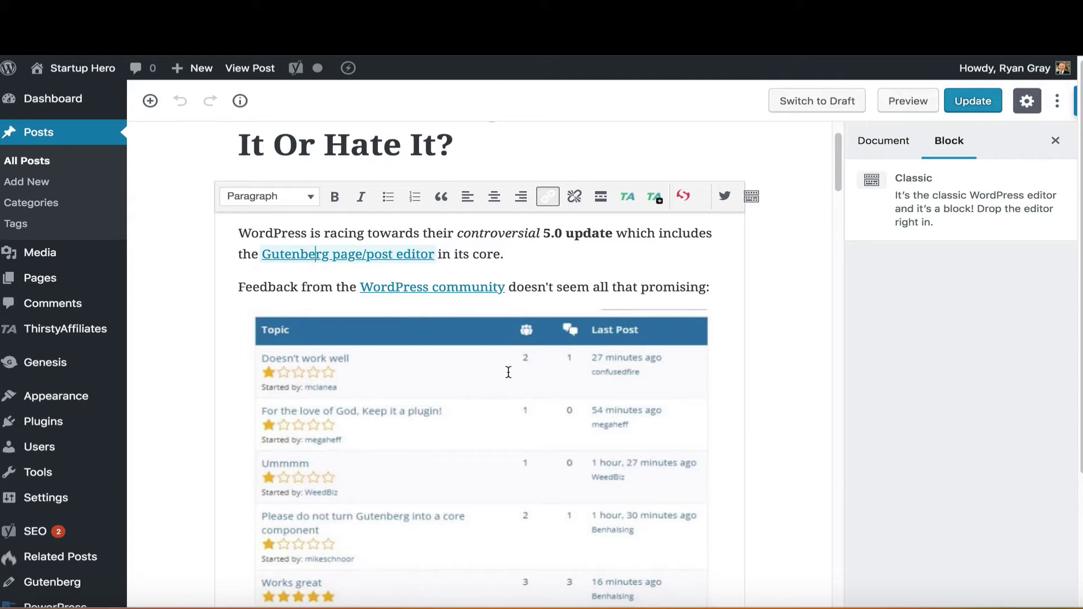
left_click(443, 233)
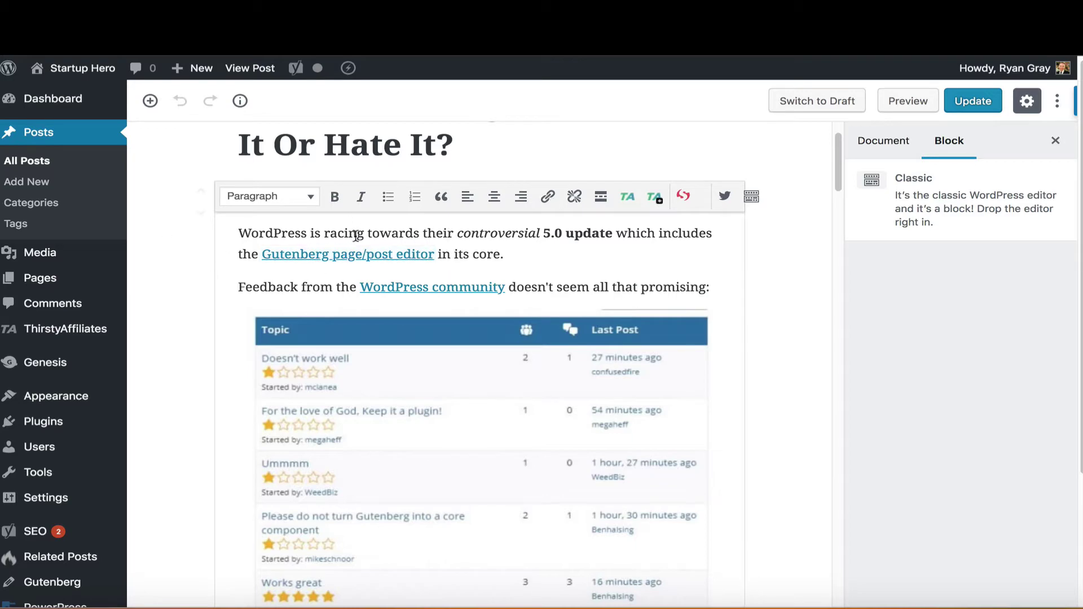
scroll(457, 364, "down", 9)
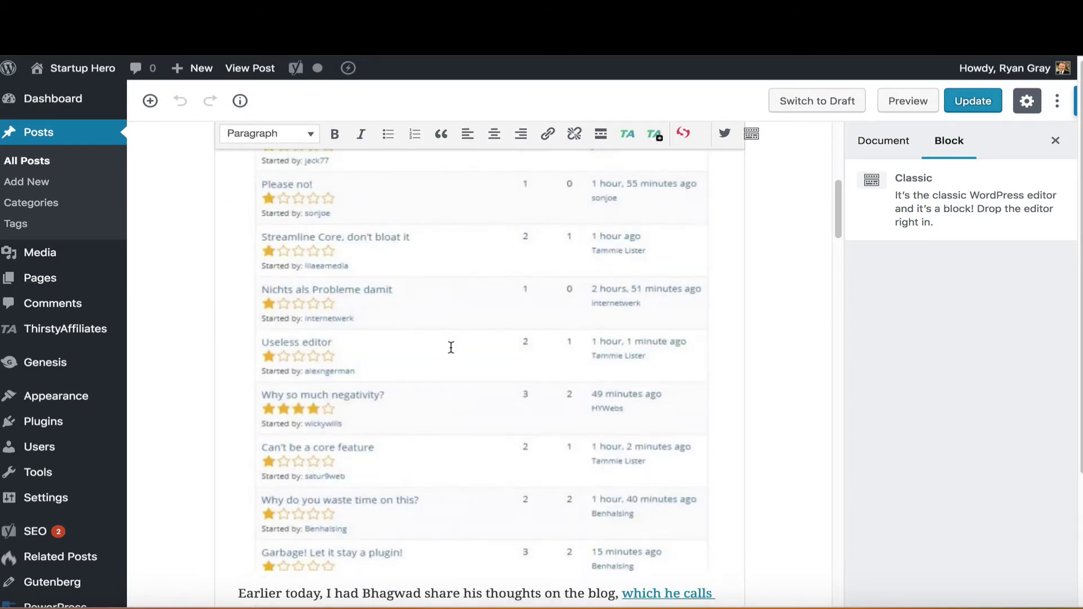
scroll(451, 346, "down", 3)
scroll(479, 334, "up", 12)
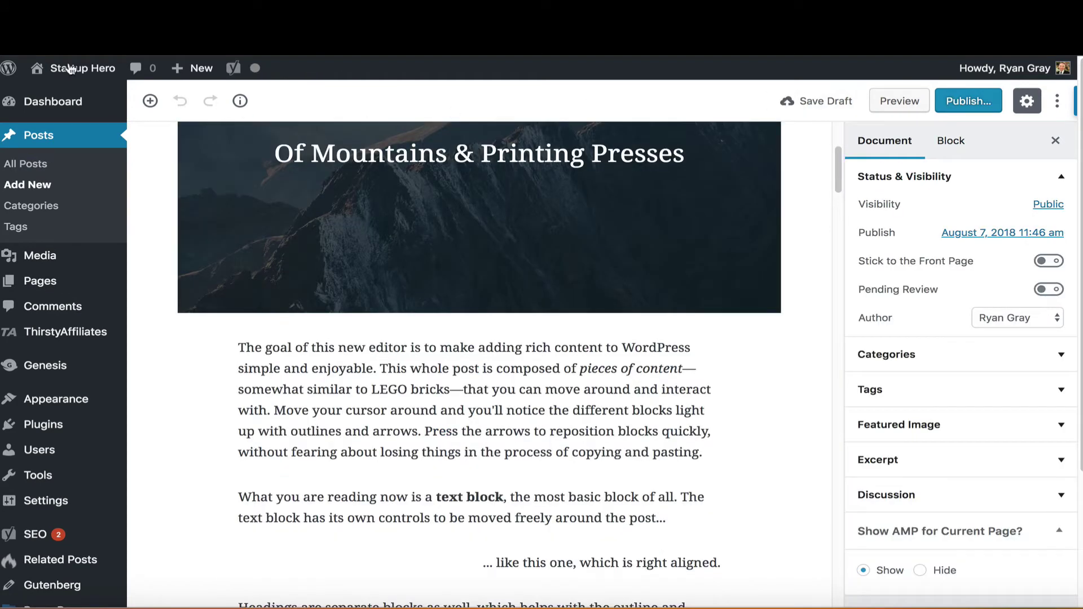
- Leave the unsaved editor for the live Startup Hero site and open its Blog page
mouse_move(71, 68)
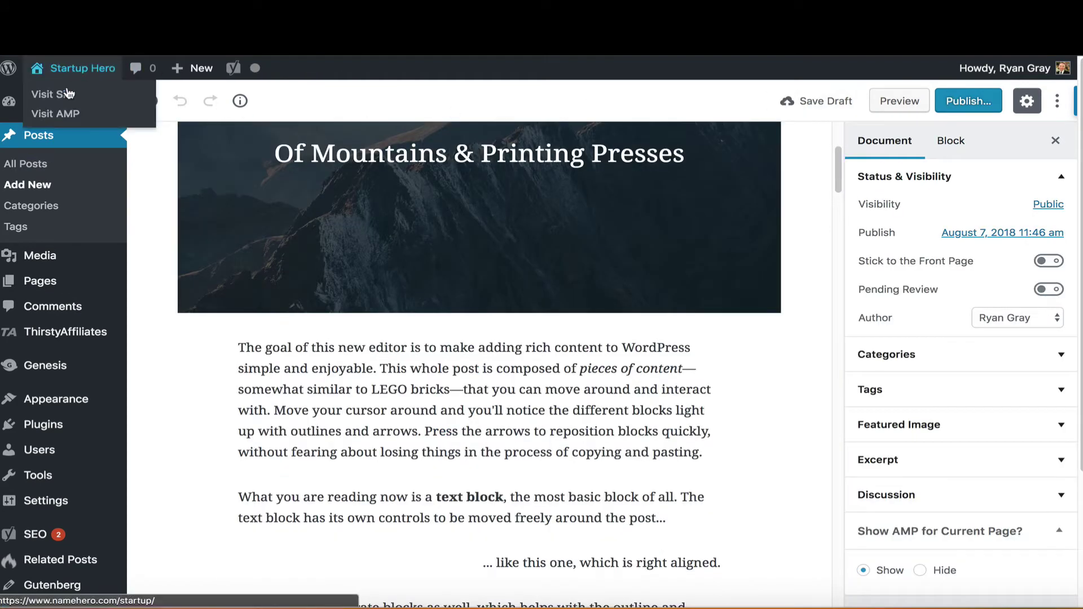
left_click(66, 94)
left_click(664, 216)
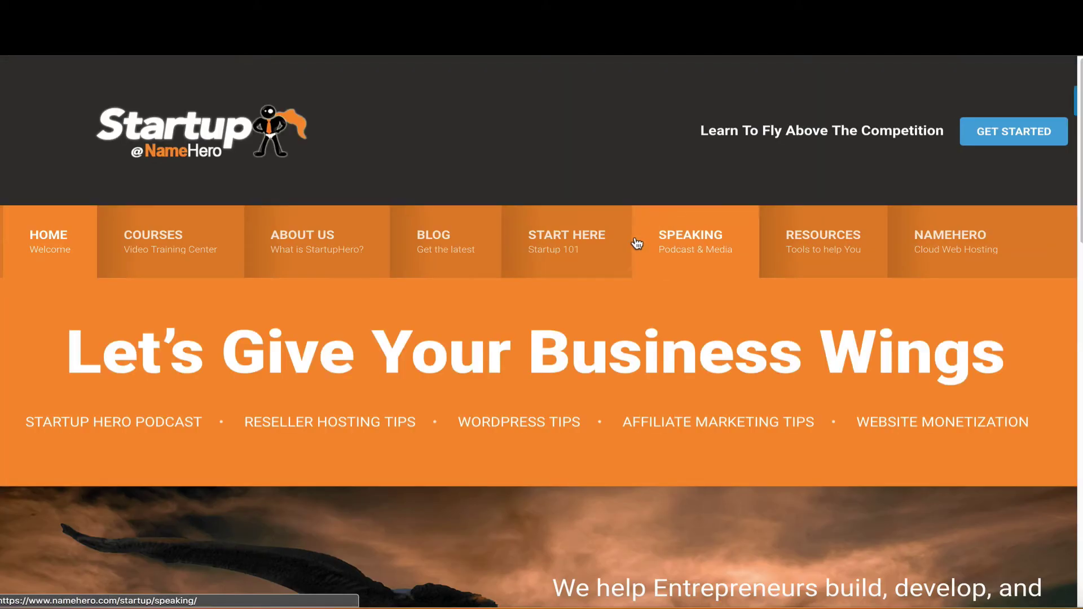
scroll(510, 406, "down", 8)
scroll(514, 403, "down", 10)
scroll(516, 407, "up", 9)
scroll(515, 429, "up", 8)
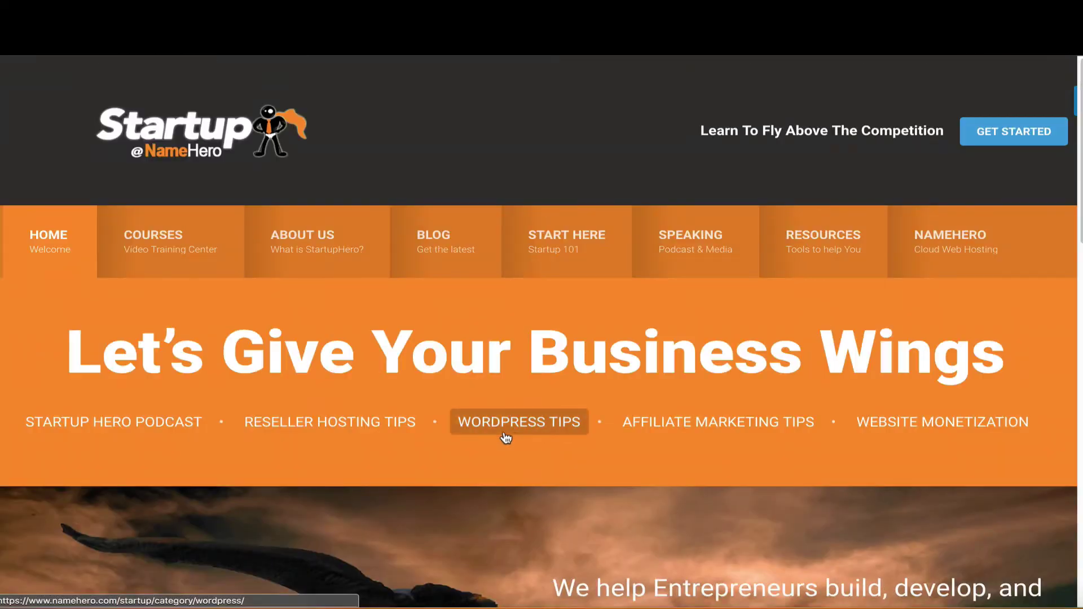
left_click(469, 256)
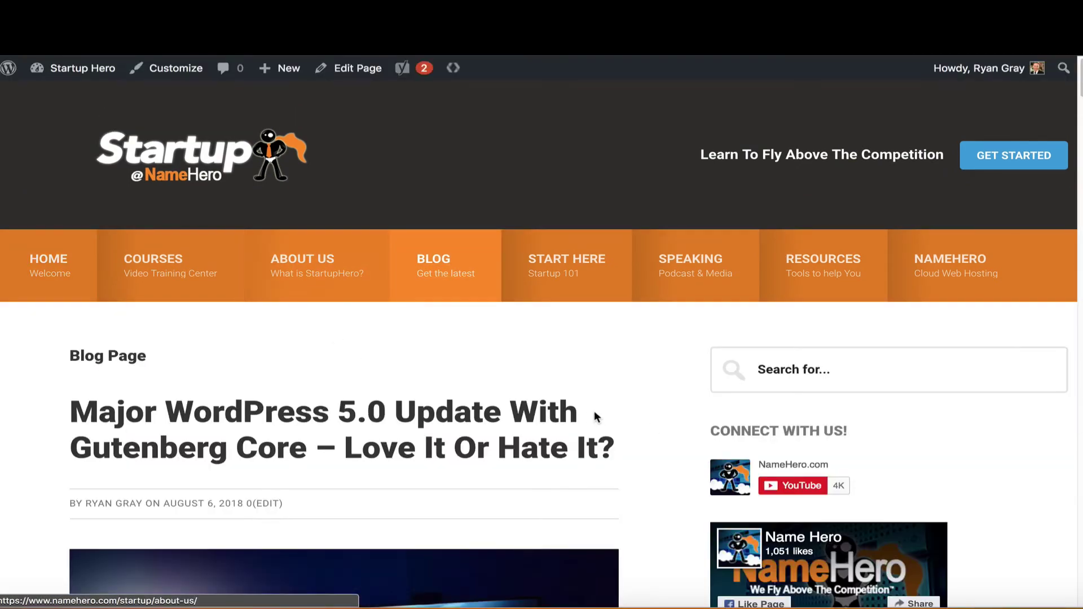
scroll(429, 451, "down", 10)
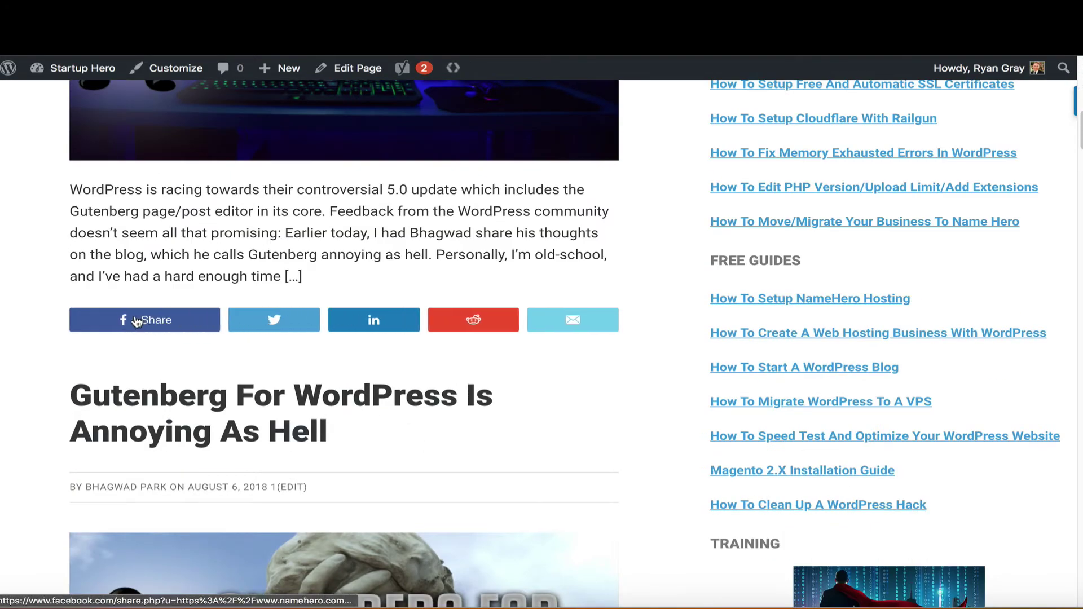
scroll(599, 380, "down", 4)
scroll(573, 417, "up", 15)
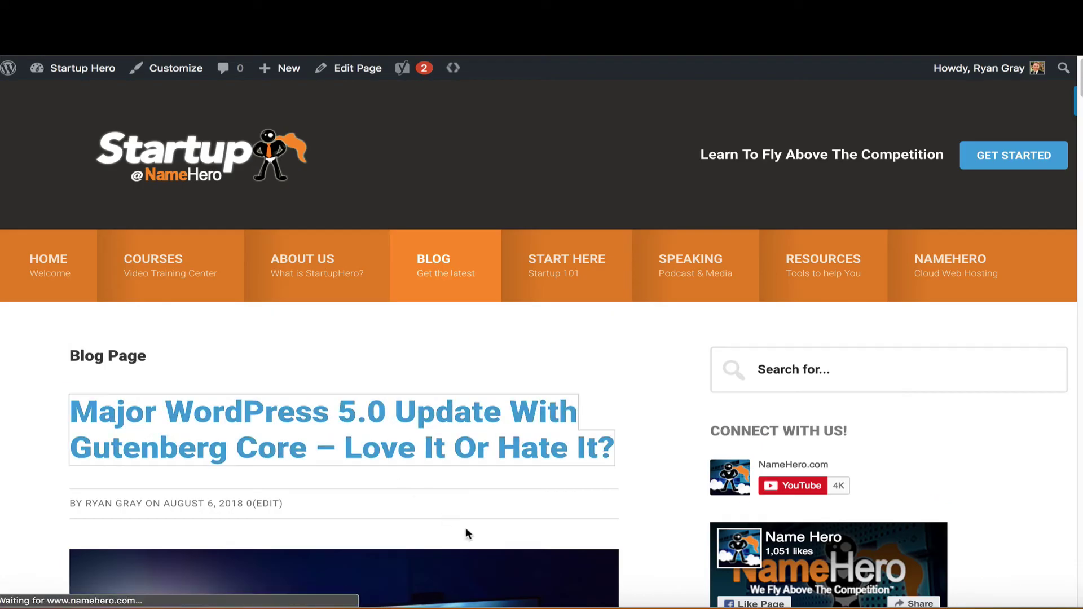
- Open the Major WordPress 5.0 Update post from the Blog page and scroll through it
left_click(390, 459)
scroll(530, 417, "down", 7)
scroll(547, 405, "down", 10)
scroll(355, 421, "up", 10)
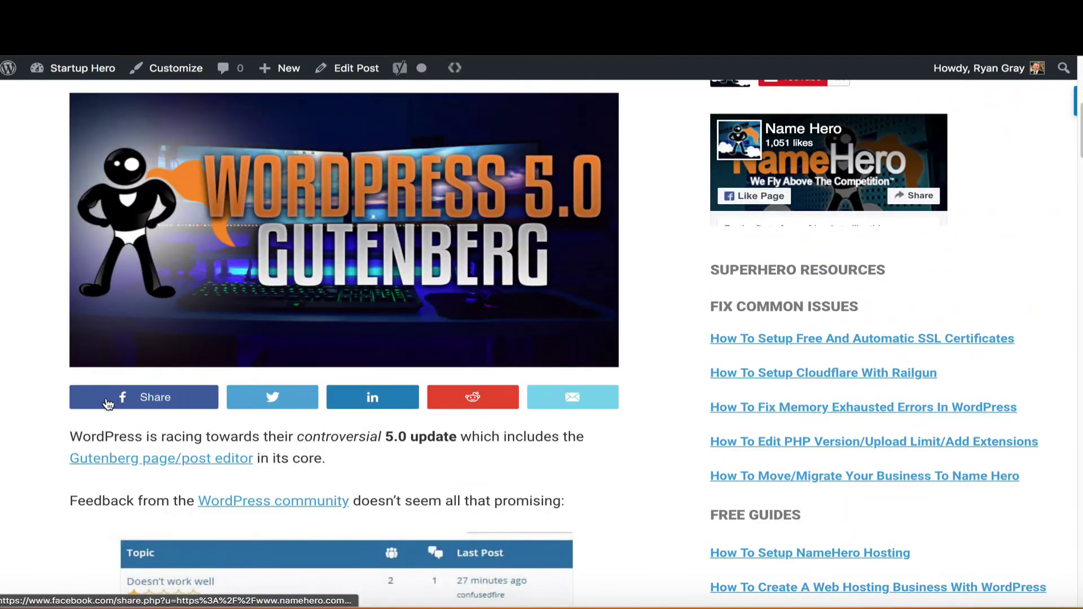
scroll(265, 406, "down", 15)
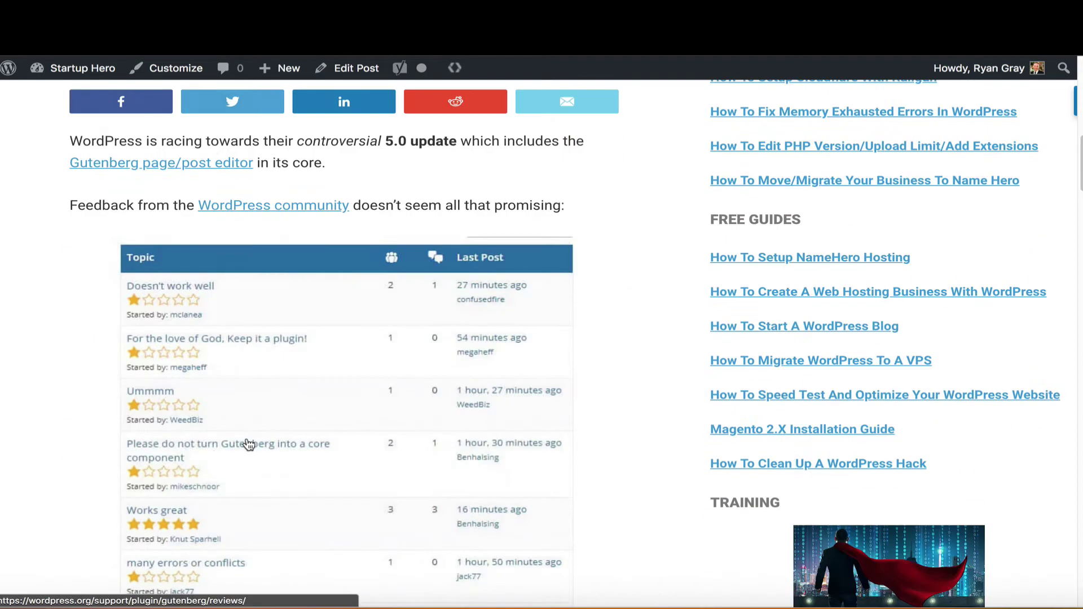
scroll(508, 342, "down", 20)
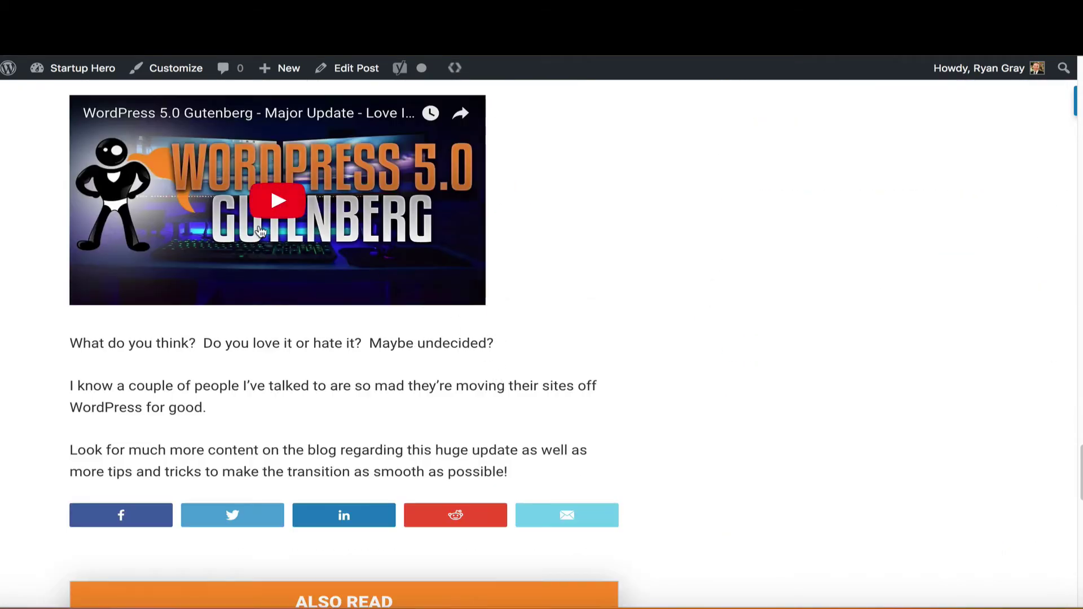
scroll(396, 448, "down", 20)
scroll(405, 456, "up", 20)
scroll(445, 451, "up", 20)
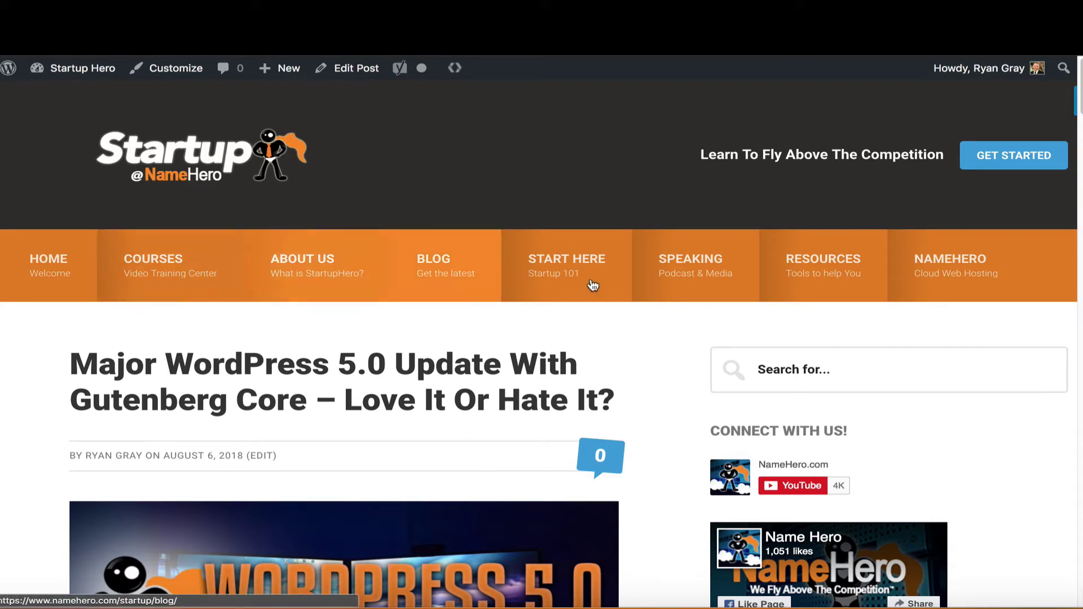
scroll(430, 349, "down", 5)
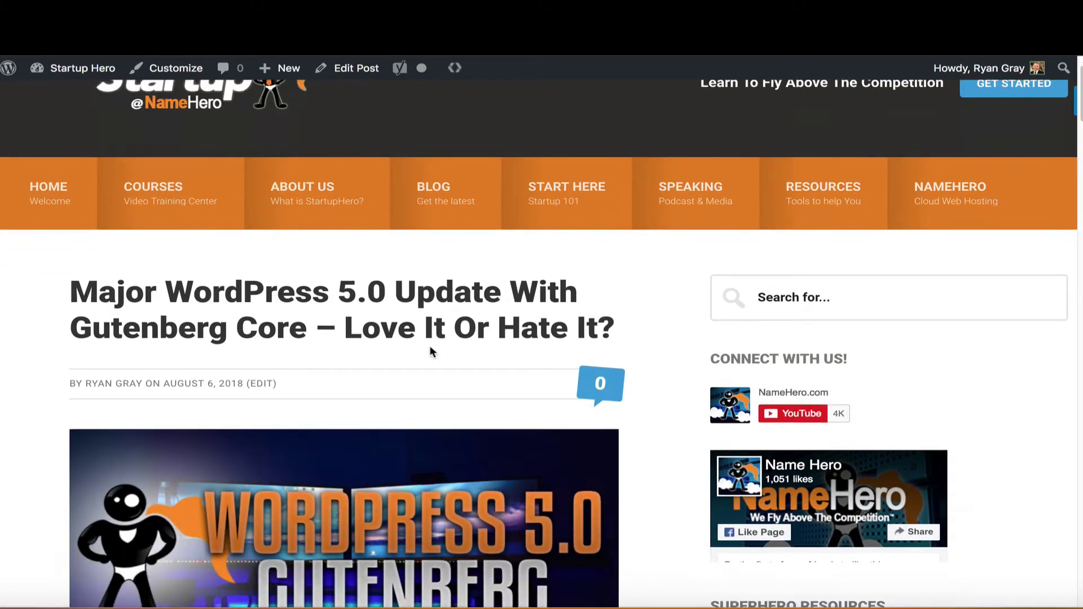
scroll(394, 318, "down", 5)
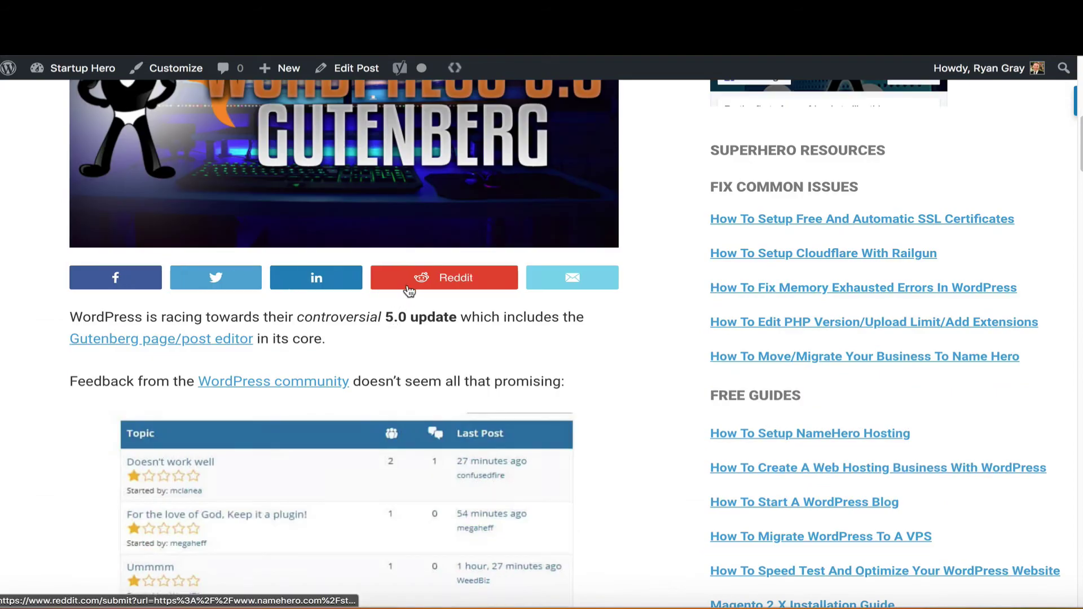
scroll(401, 276, "up", 9)
- Create a new blank post from New > Post in the admin bar
mouse_move(282, 68)
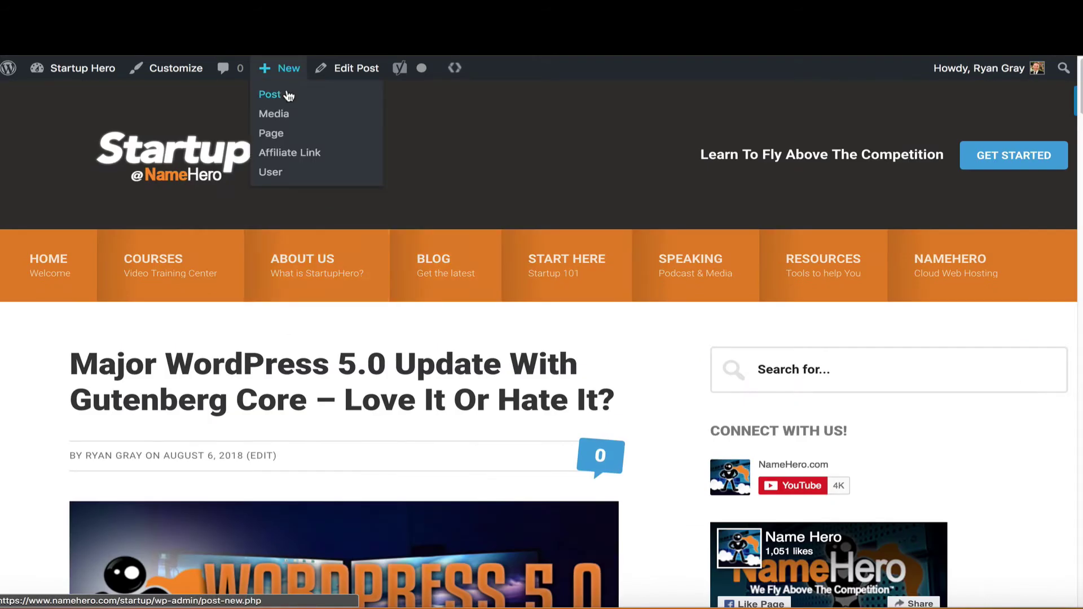
left_click(288, 97)
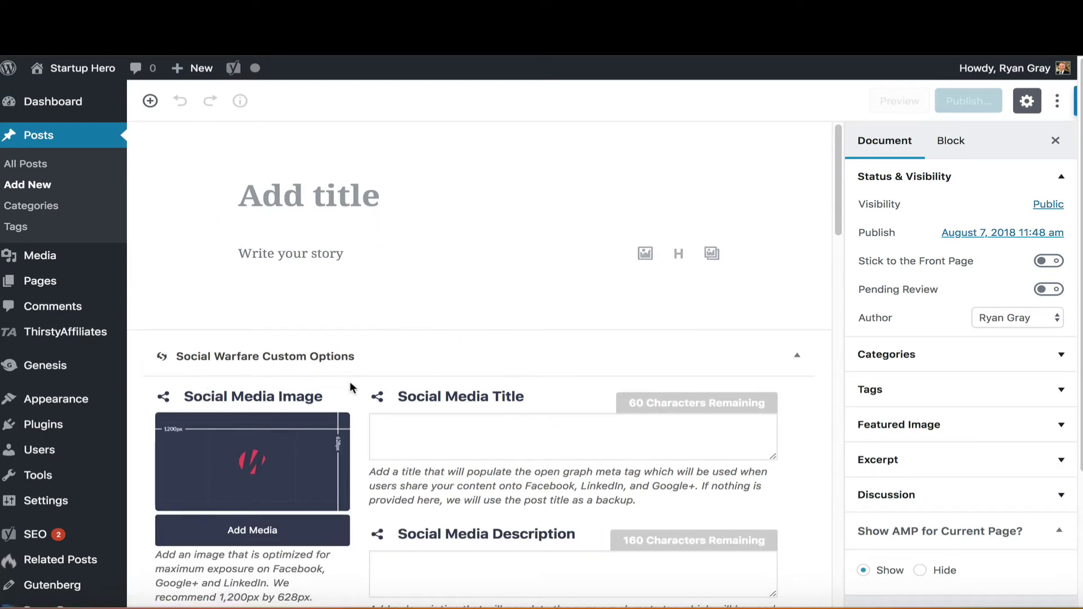
scroll(361, 386, "down", 2)
scroll(377, 386, "down", 15)
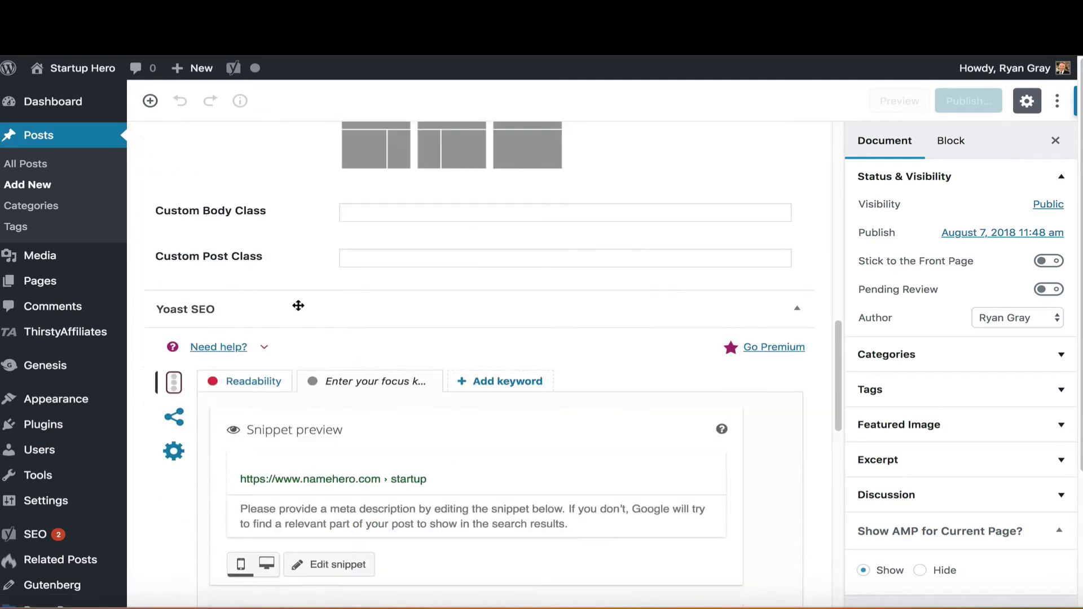
scroll(304, 310, "down", 4)
scroll(394, 342, "down", 10)
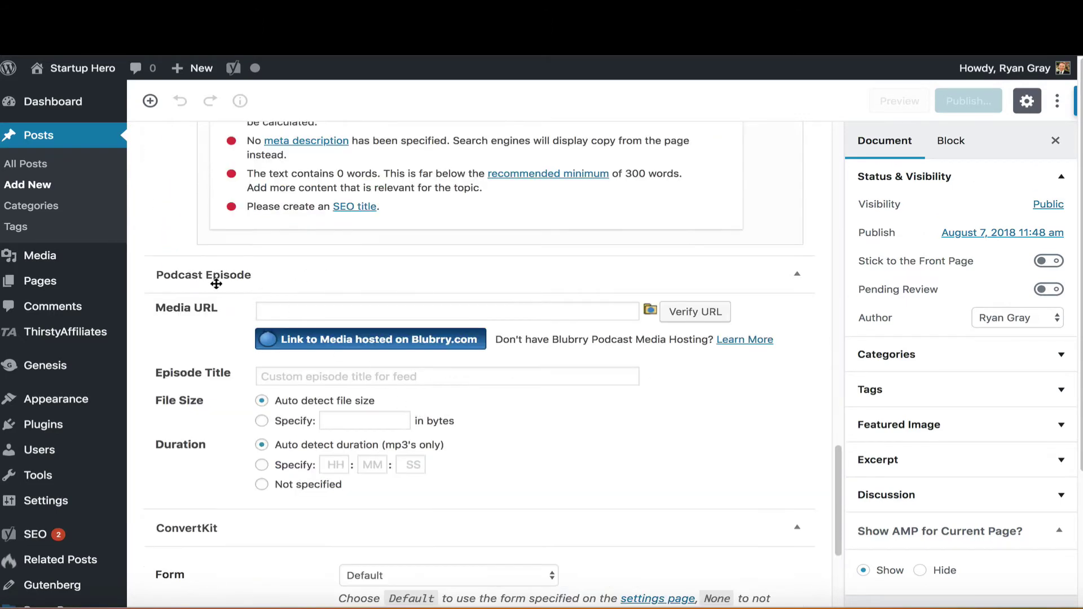
- Look over the editor's plugin meta boxes, including Social Warfare, and return to the top
scroll(270, 285, "down", 6)
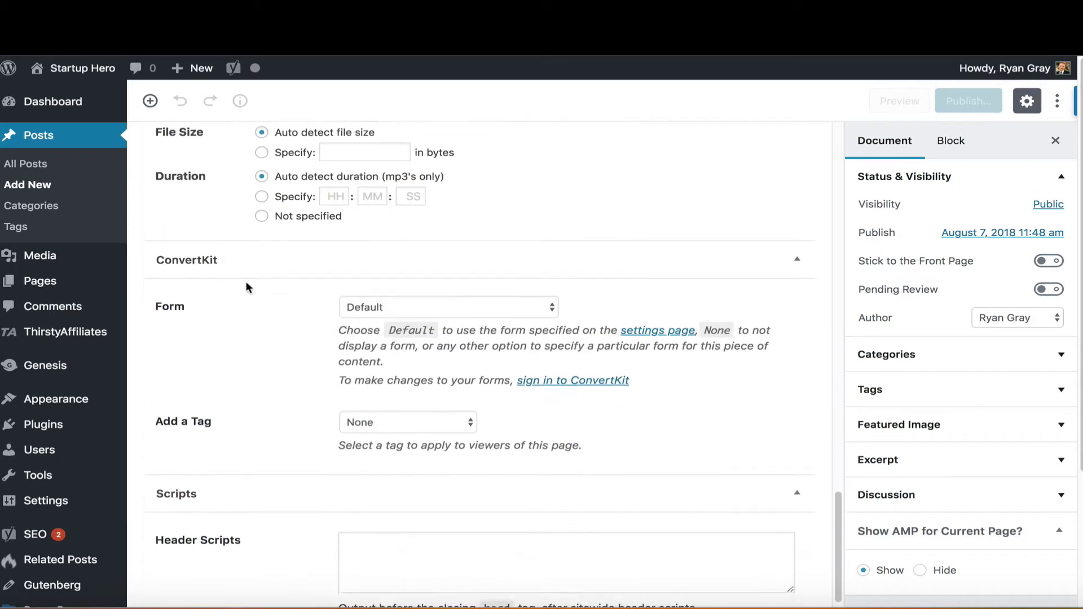
scroll(426, 322, "down", 12)
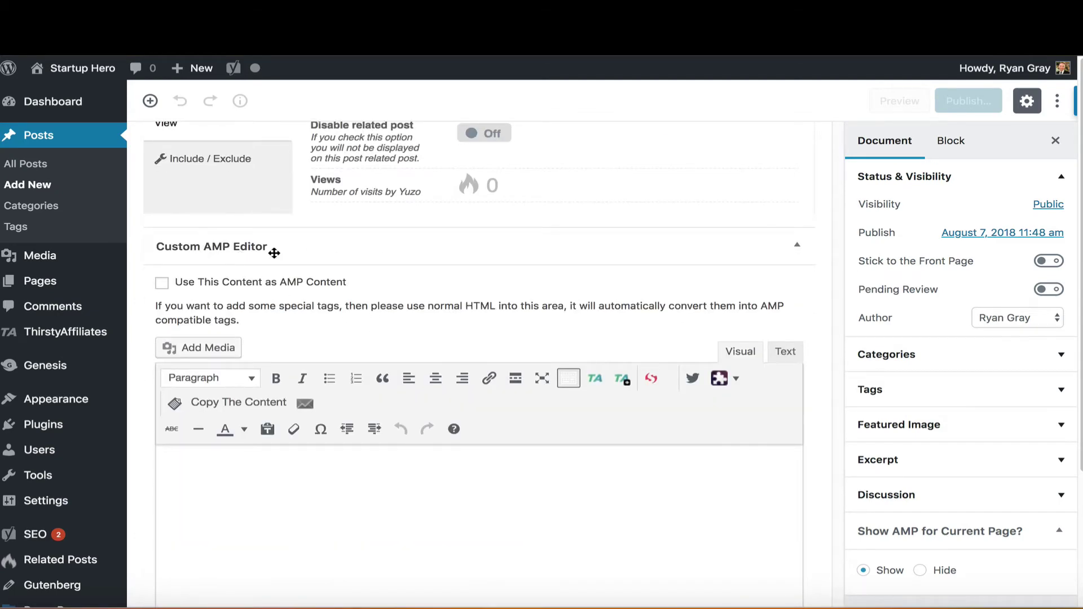
scroll(421, 309, "down", 4)
scroll(433, 375, "down", 5)
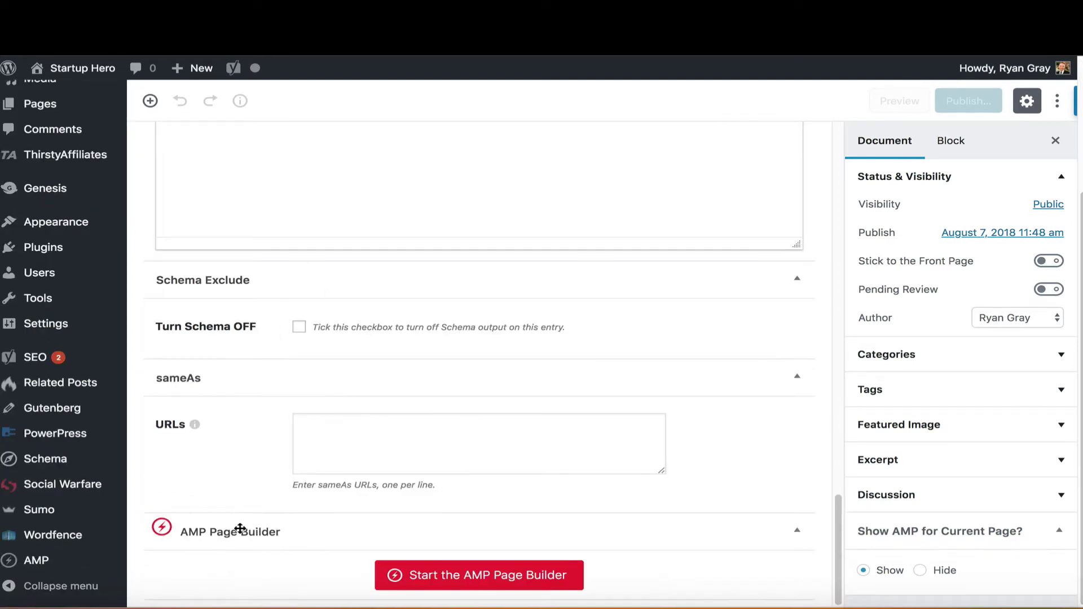
scroll(459, 457, "up", 8)
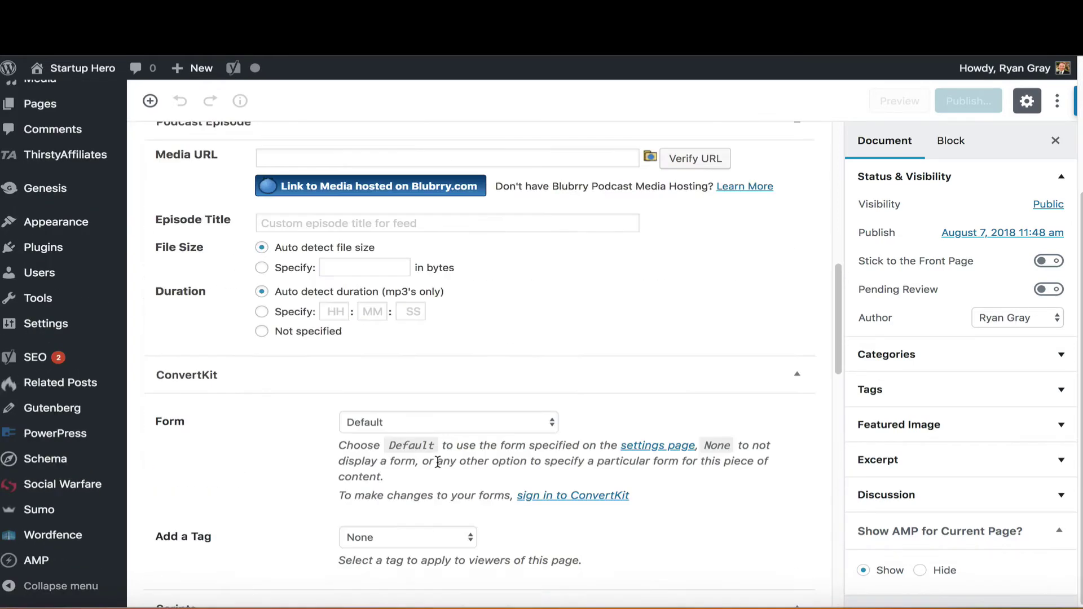
scroll(439, 471, "up", 9)
scroll(609, 426, "up", 10)
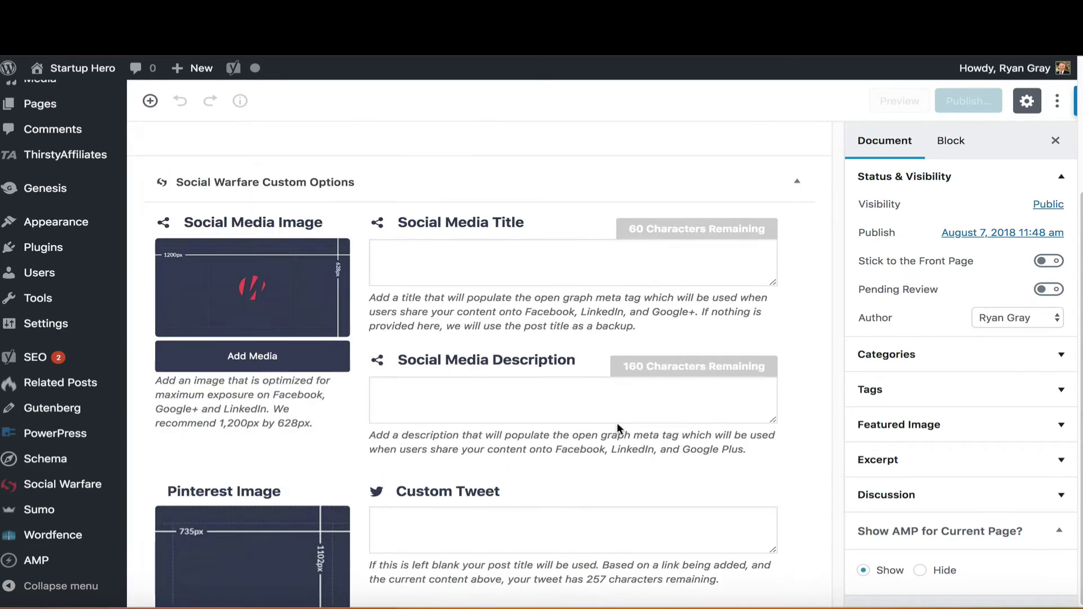
scroll(617, 425, "up", 3)
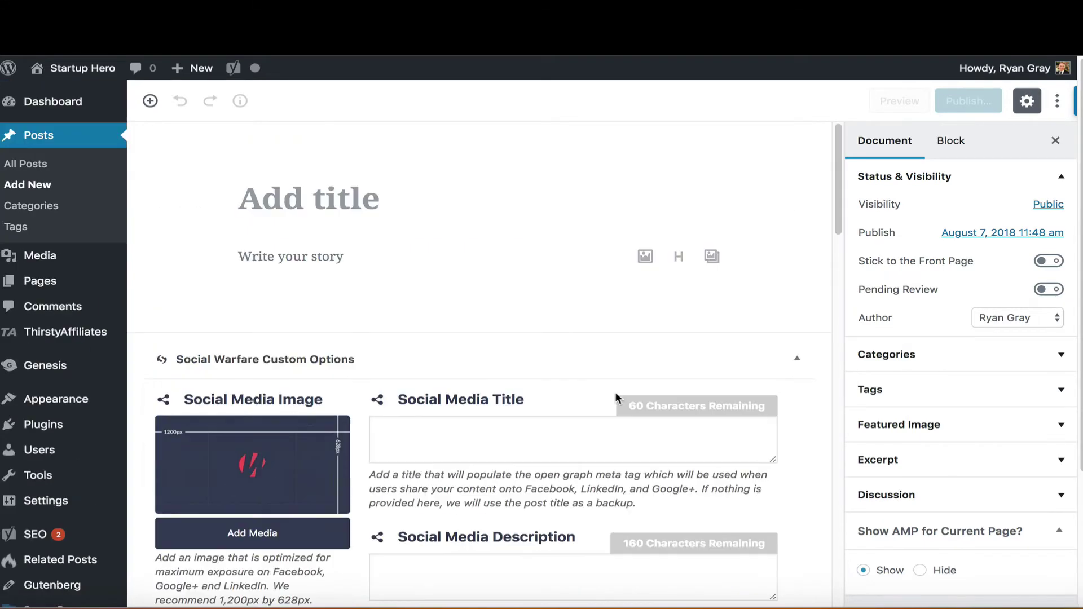
- Title the post 'Test Post', write a 'Test paragraph' first paragraph, and start an empty block below
left_click(368, 206)
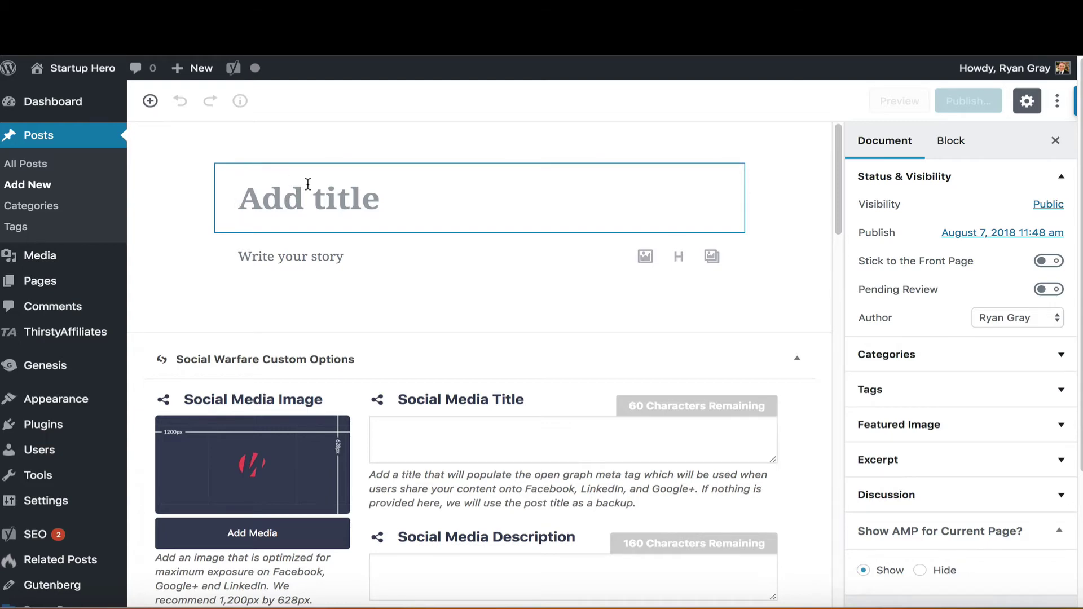
type("Test Pos")
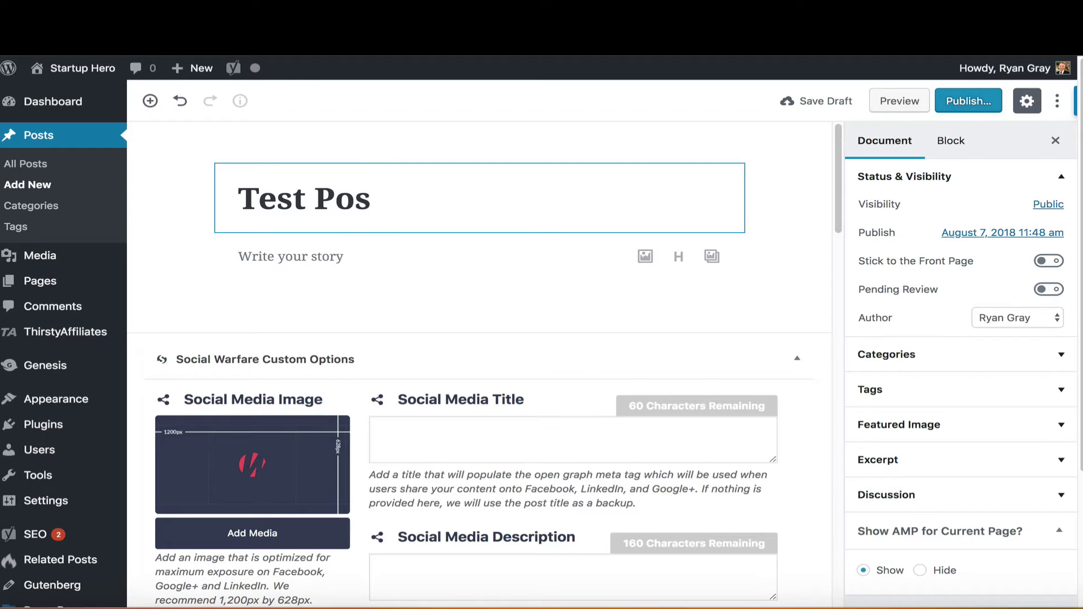
type("t")
left_click(442, 256)
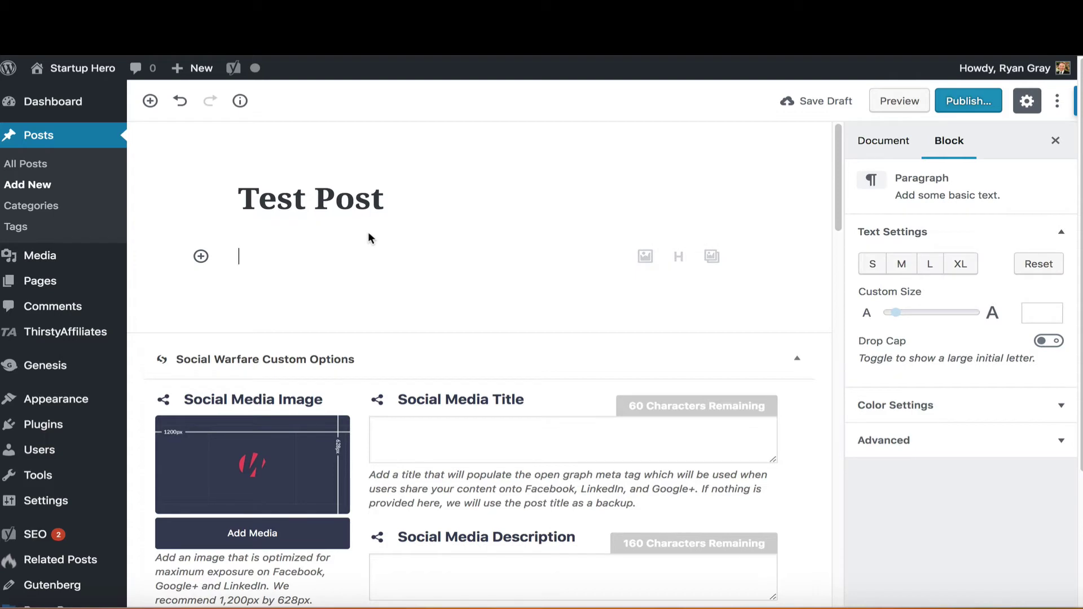
type("Test paragrah")
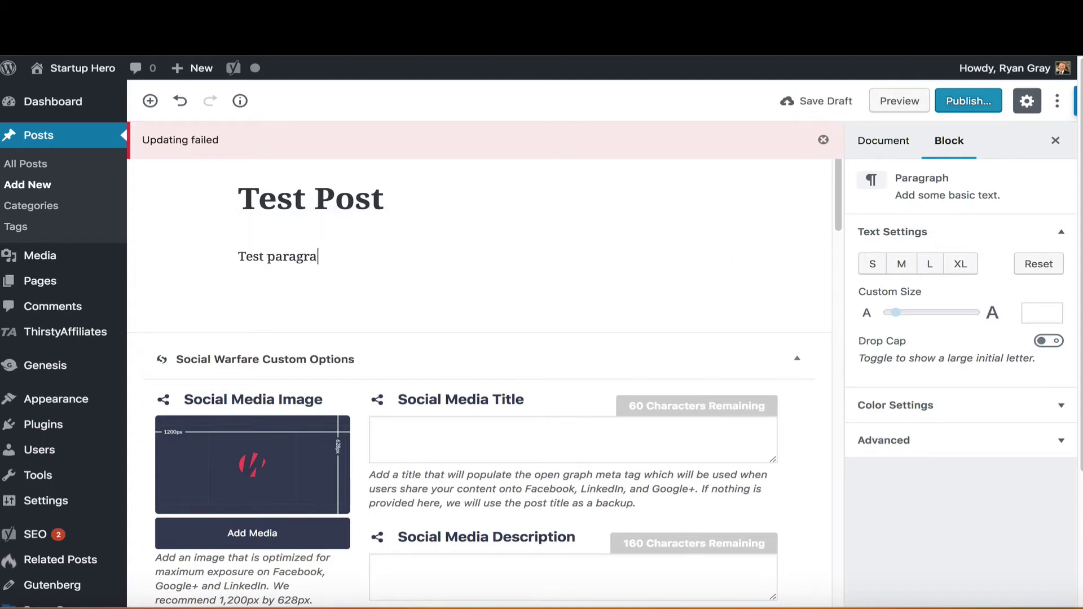
key("Return")
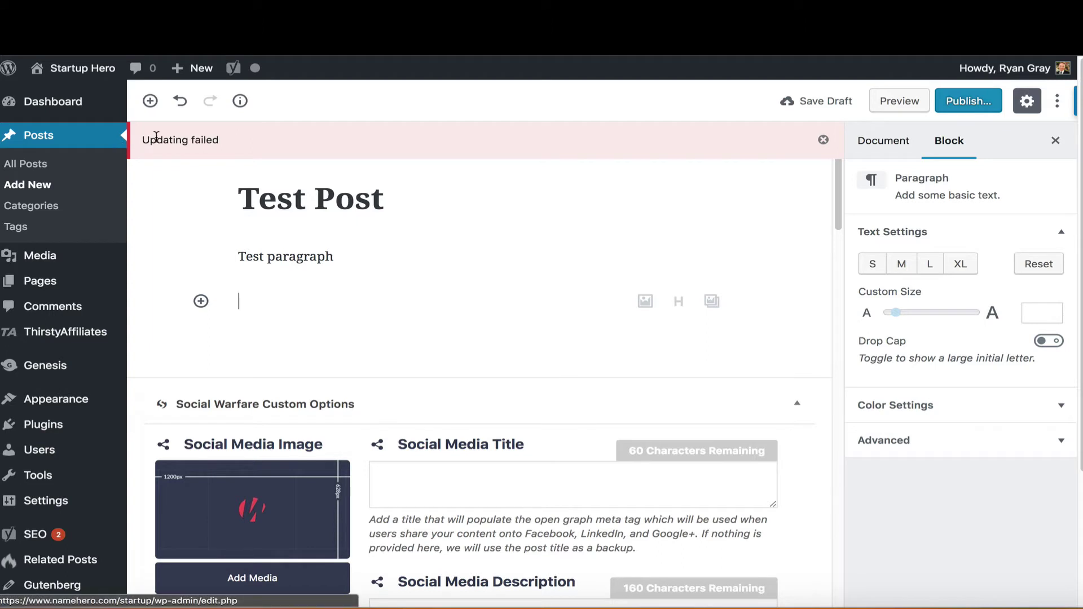
- Dismiss the Updating failed notice and type 'Test' into the empty second paragraph
left_click(825, 140)
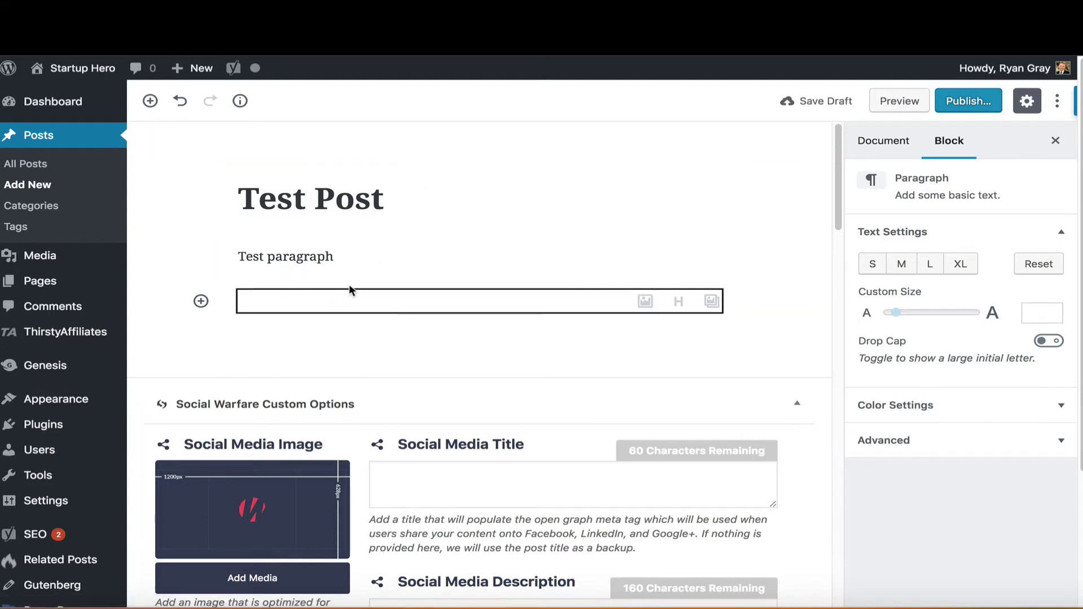
left_click(327, 303)
type("Test")
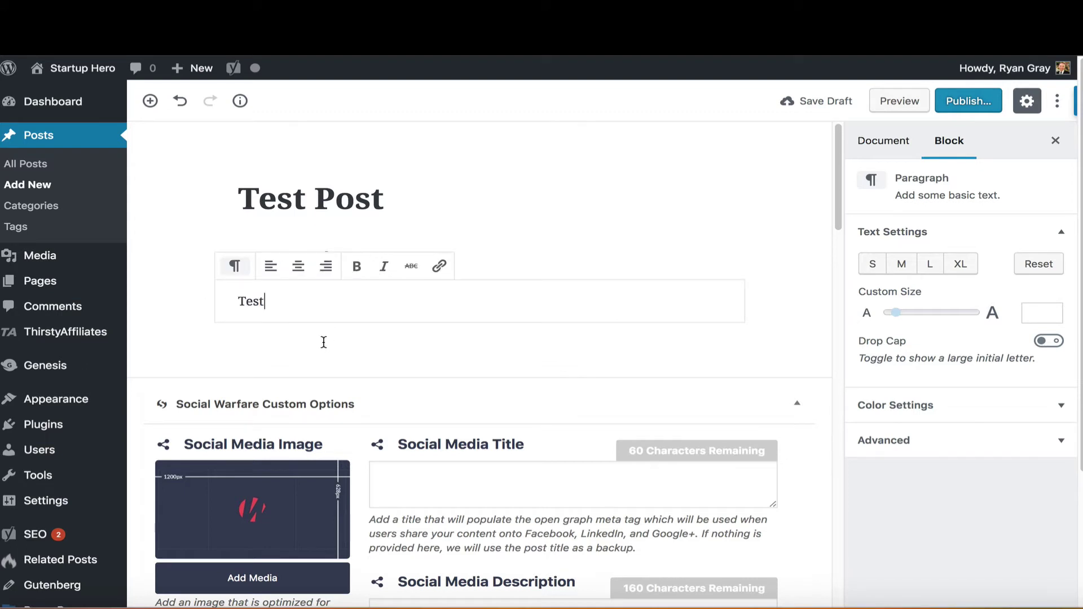
- Save the post as a draft and preview it in a new tab
left_click(561, 197)
left_click(789, 103)
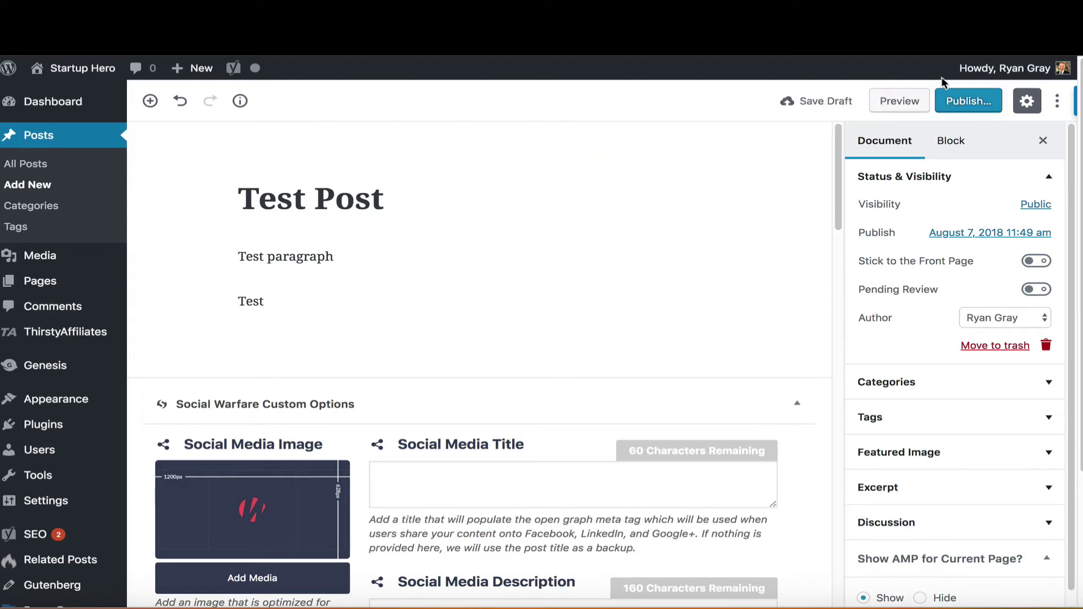
left_click(899, 100)
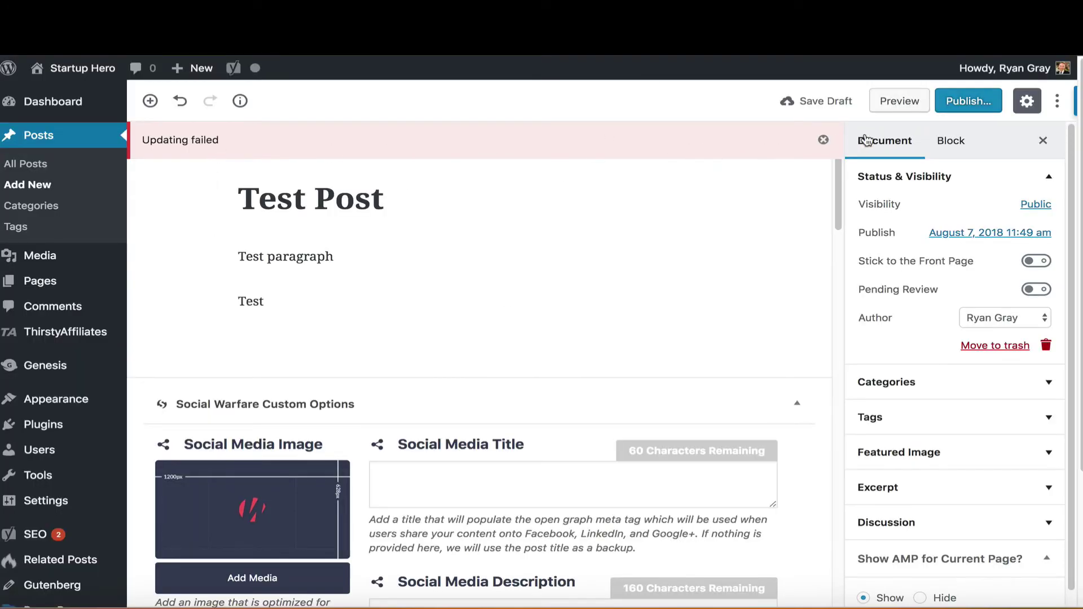
- Publish the Test Post and view it live on the site
left_click(968, 101)
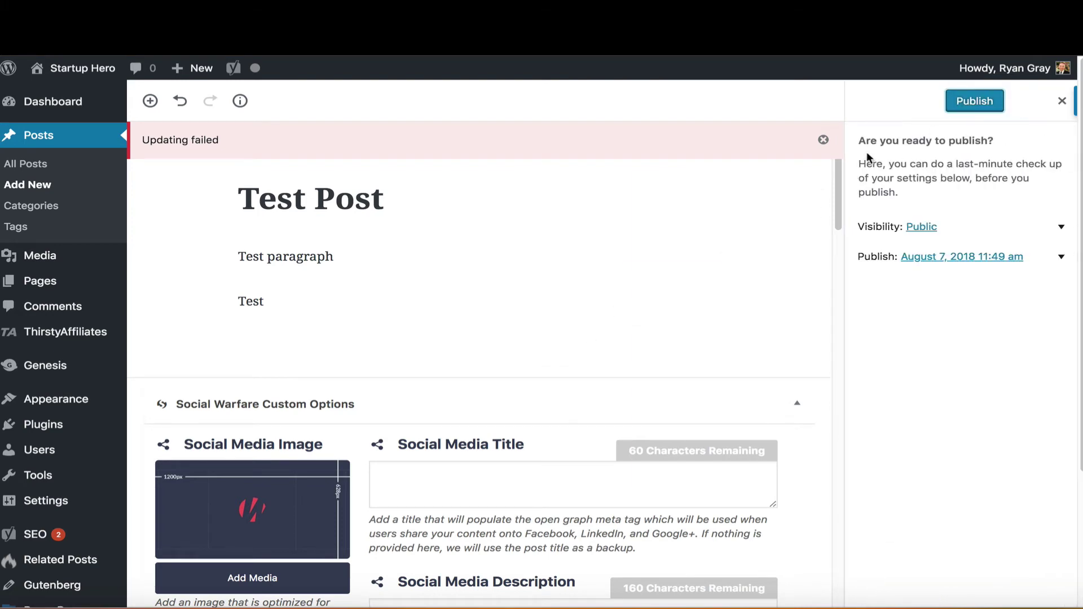
left_click(953, 106)
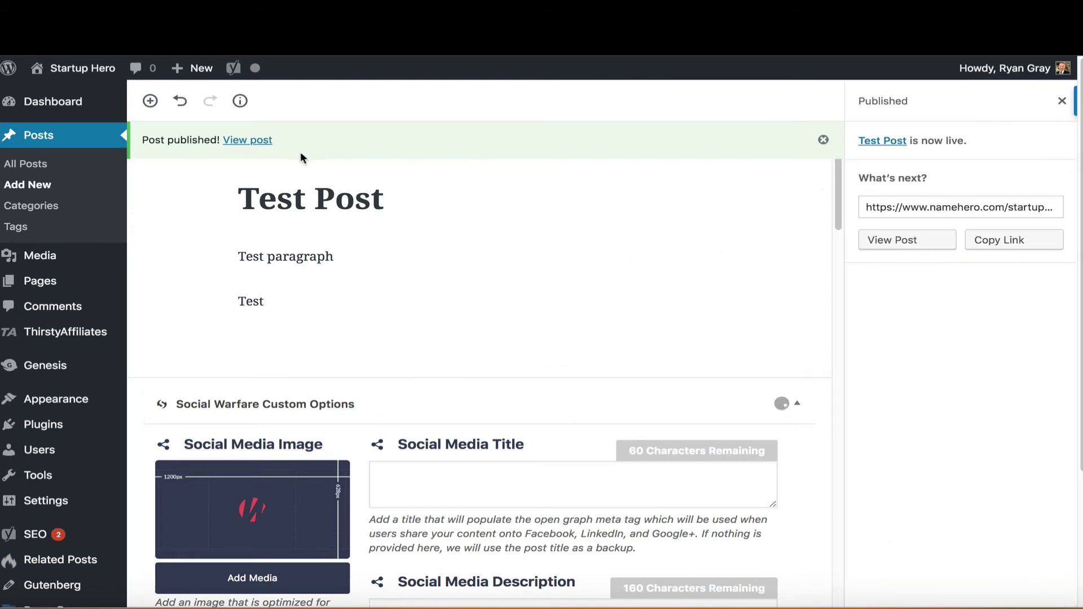
left_click(242, 140)
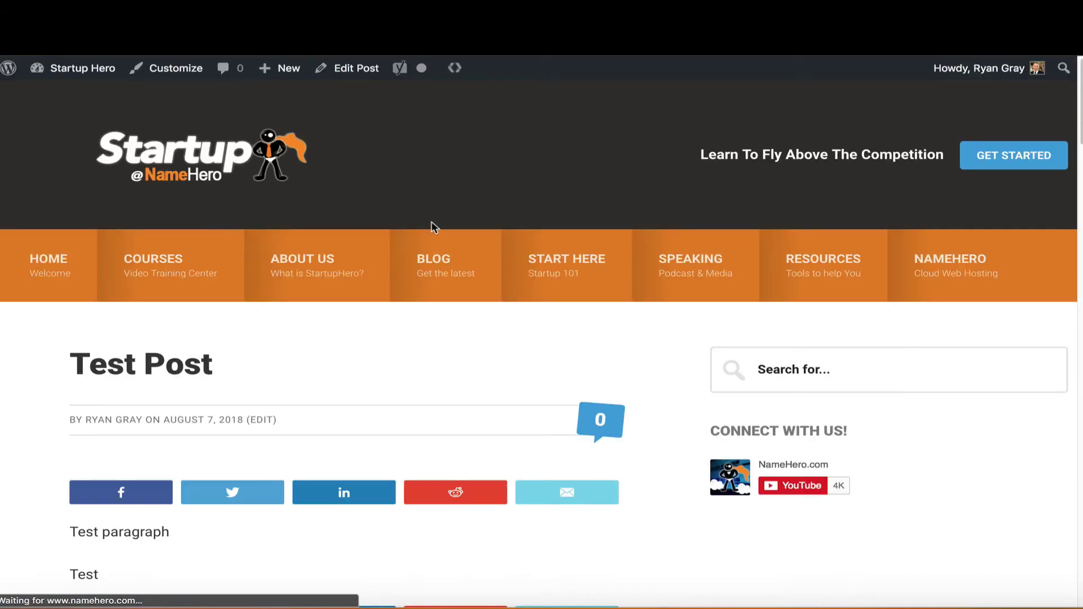
scroll(464, 446, "down", 7)
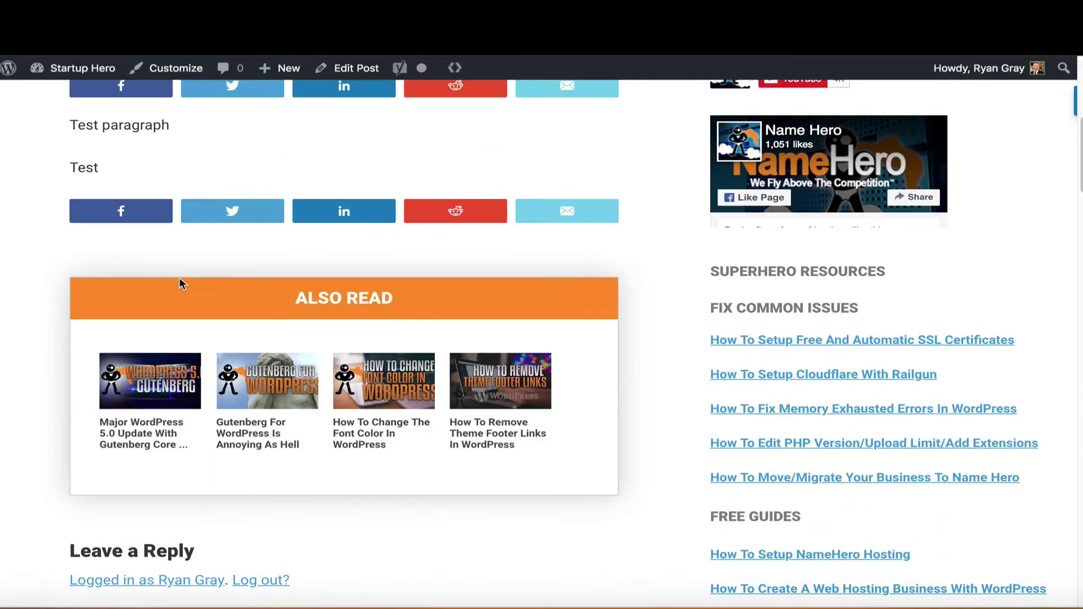
scroll(336, 559, "down", 8)
scroll(336, 558, "up", 15)
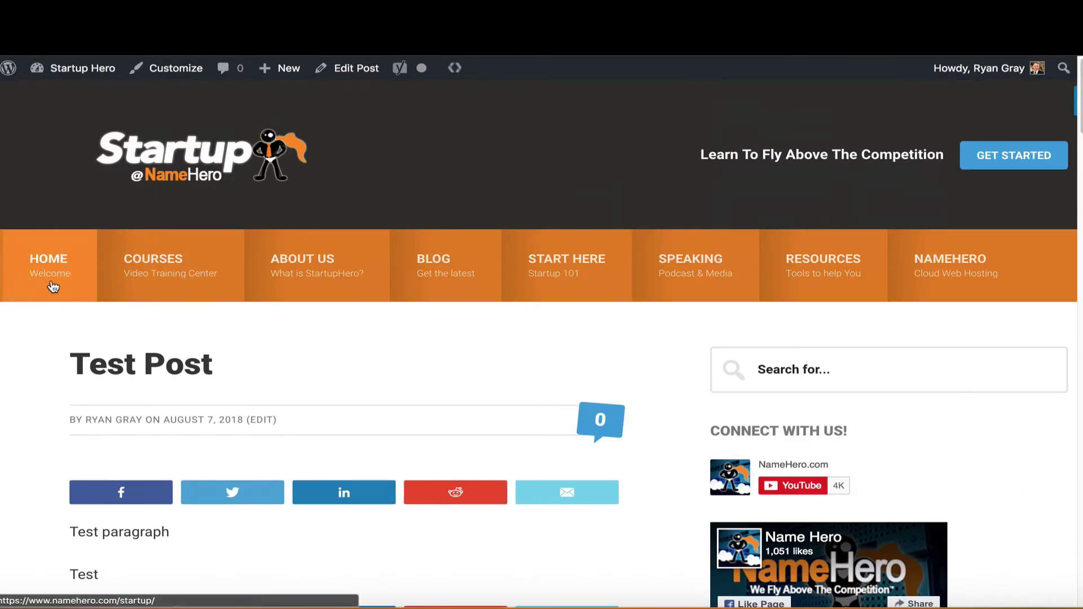
- From the blog's home page, open the Test Post and return it to the editor
left_click(52, 286)
scroll(215, 434, "down", 8)
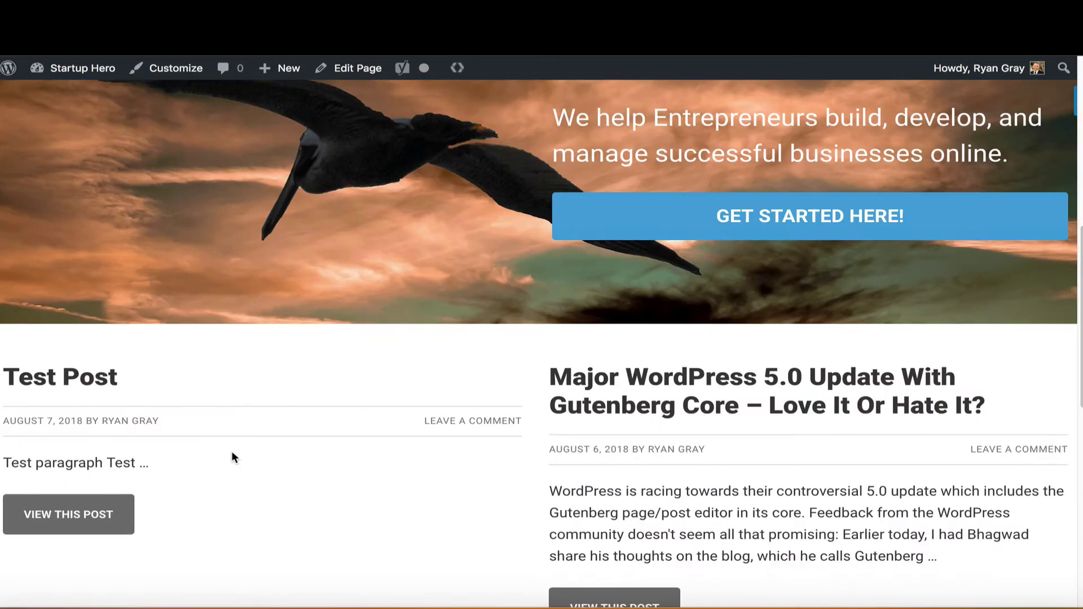
left_click(68, 385)
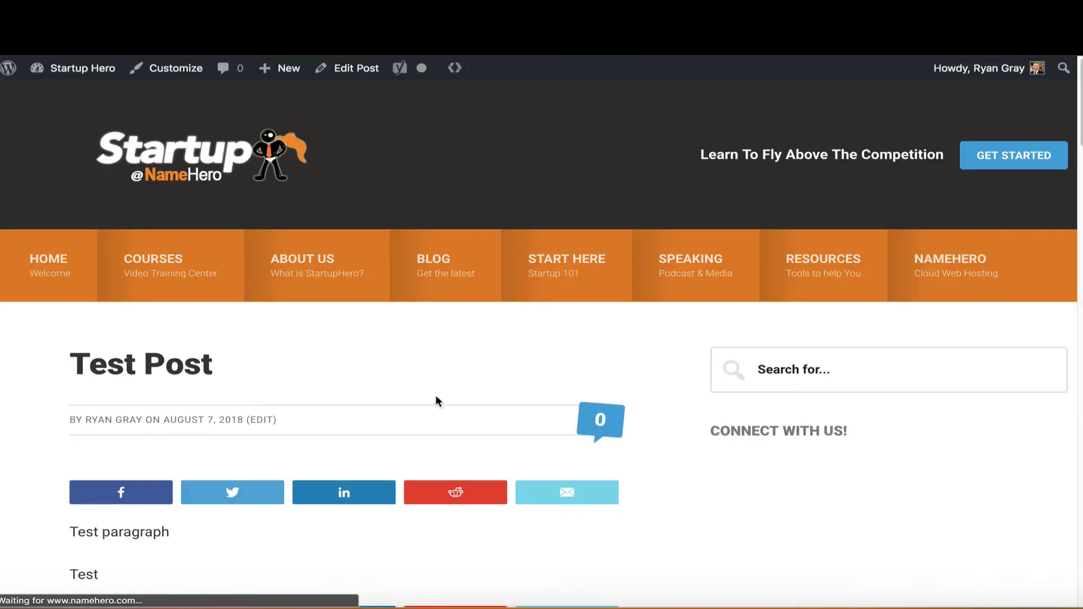
left_click(354, 78)
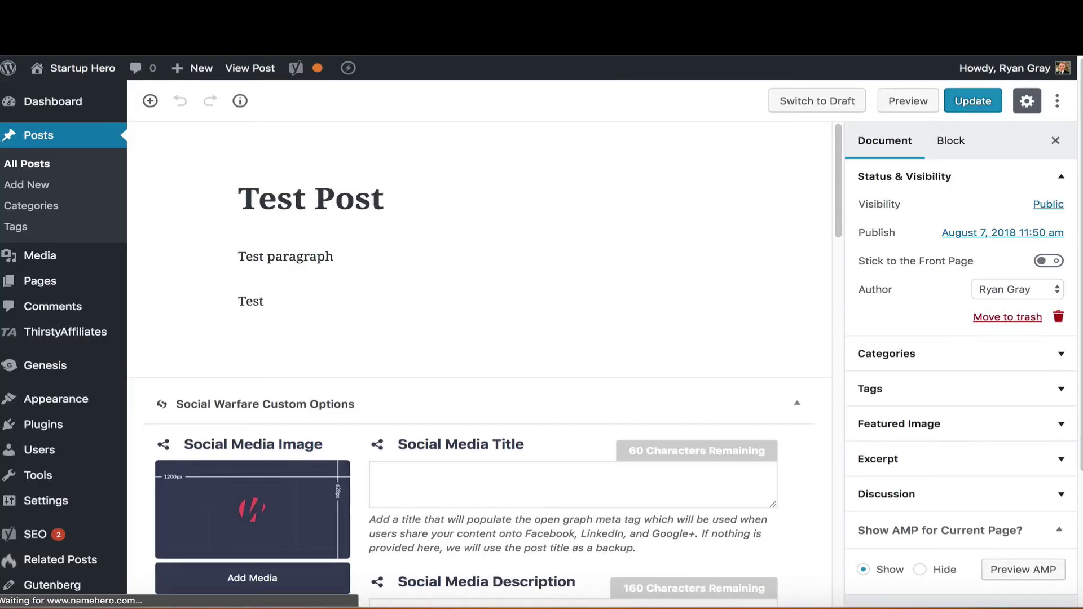
- Preview the Test Post once more, then move it to the Trash, leaving the editor
left_click(908, 101)
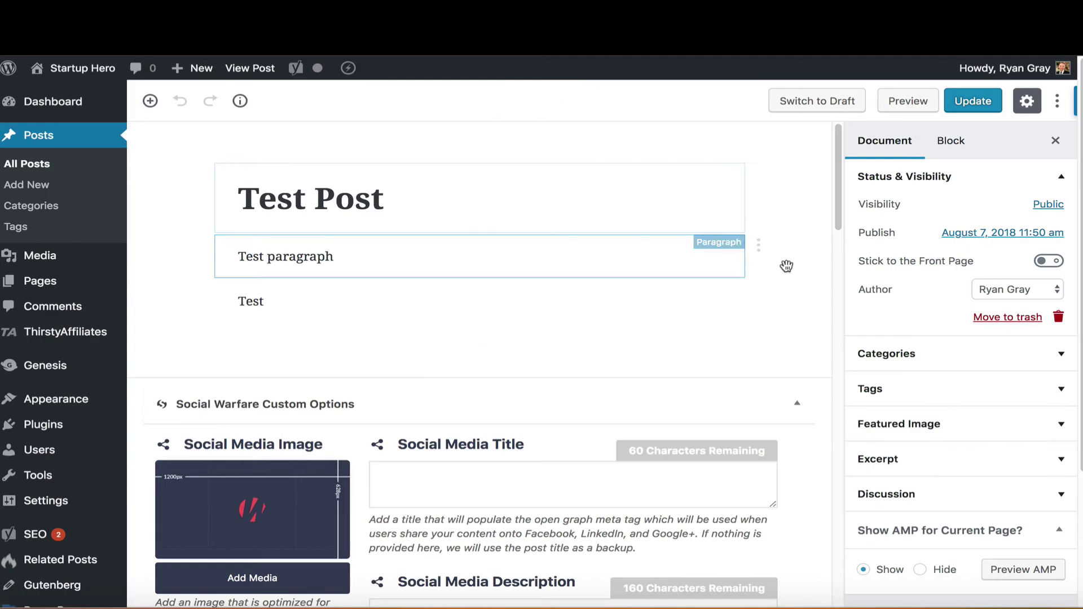
left_click(1014, 316)
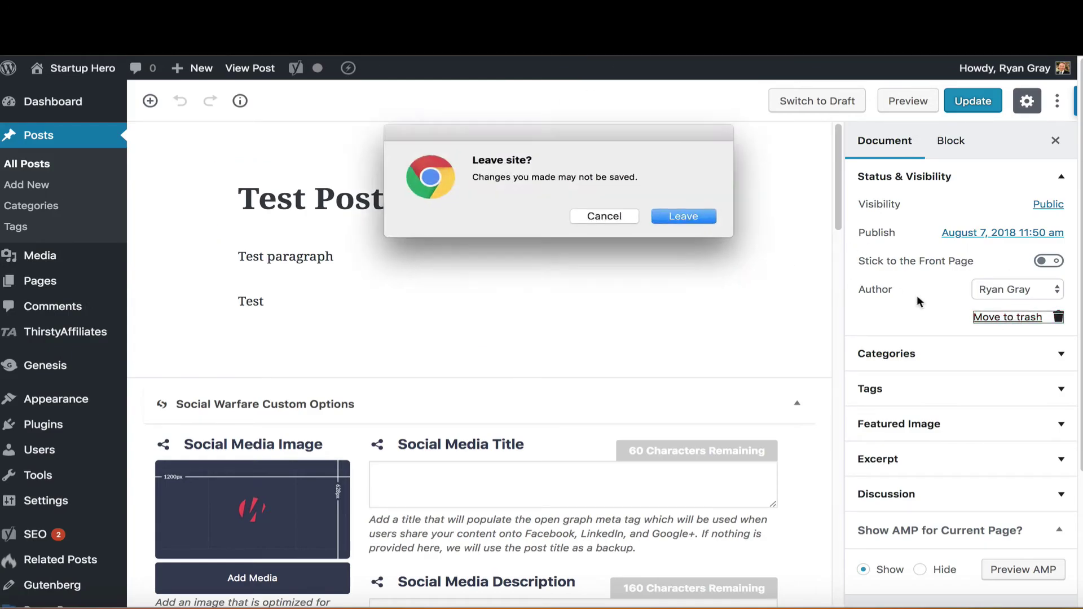
left_click(669, 217)
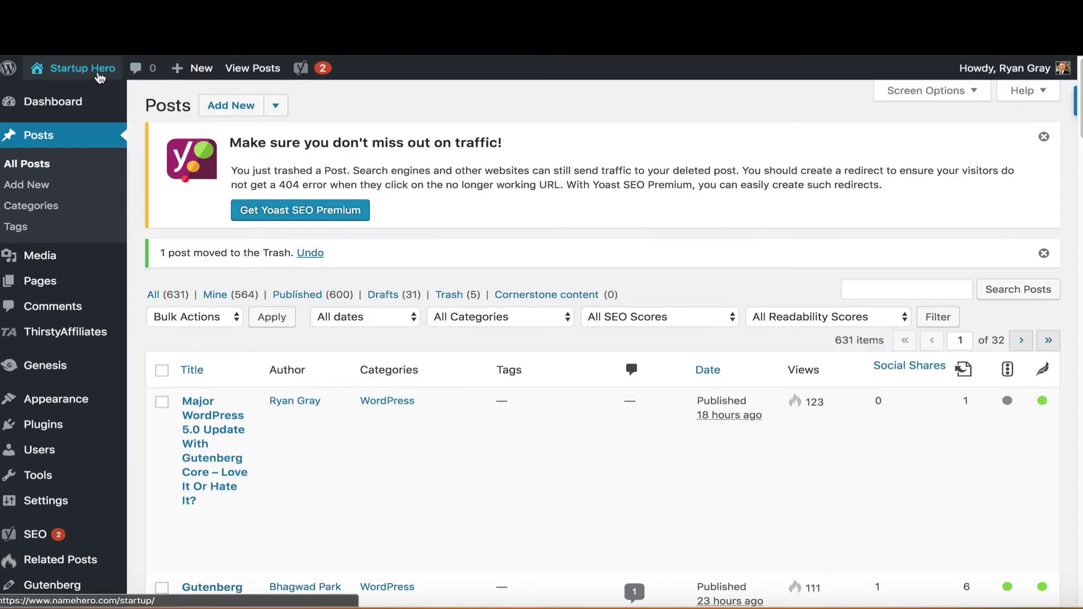
- Visit the live Startup Hero site and scroll the front page to confirm the test post is gone
mouse_move(84, 71)
left_click(150, 108)
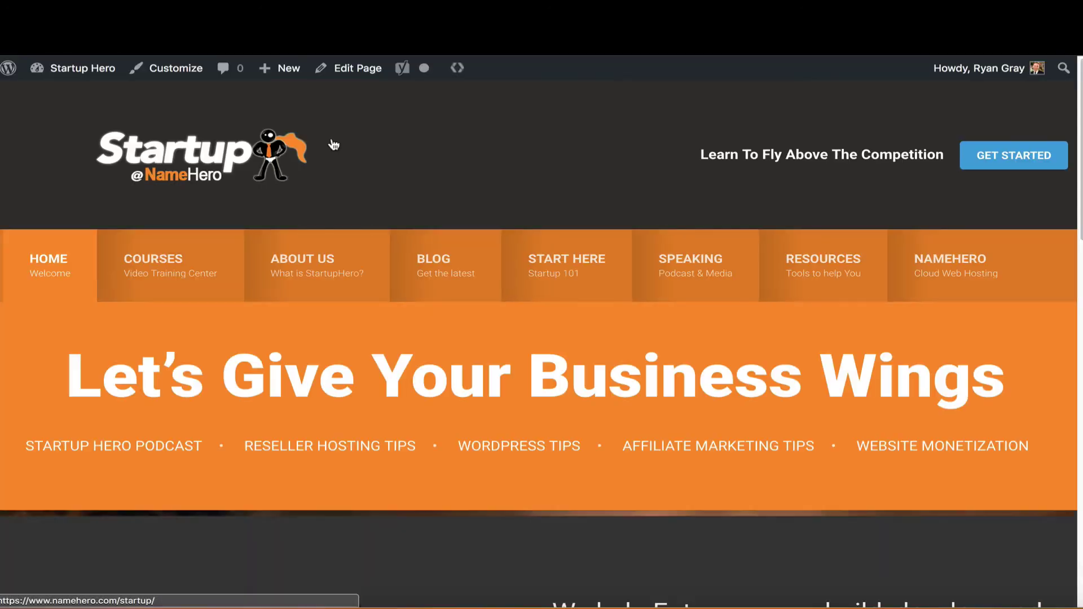
scroll(343, 414, "down", 8)
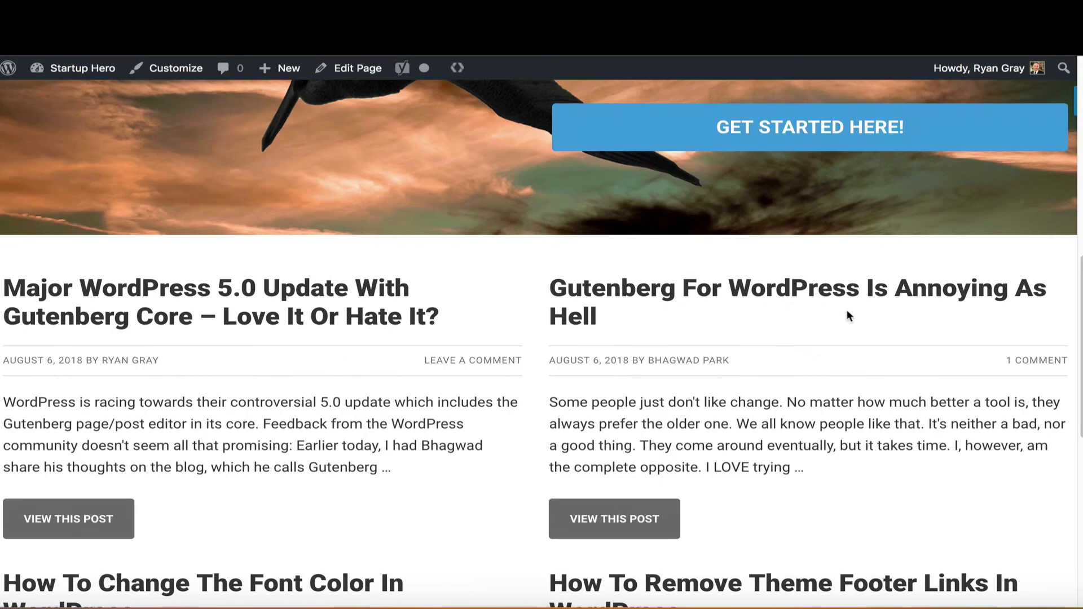
scroll(495, 379, "down", 6)
scroll(491, 384, "up", 15)
scroll(479, 368, "up", 2)
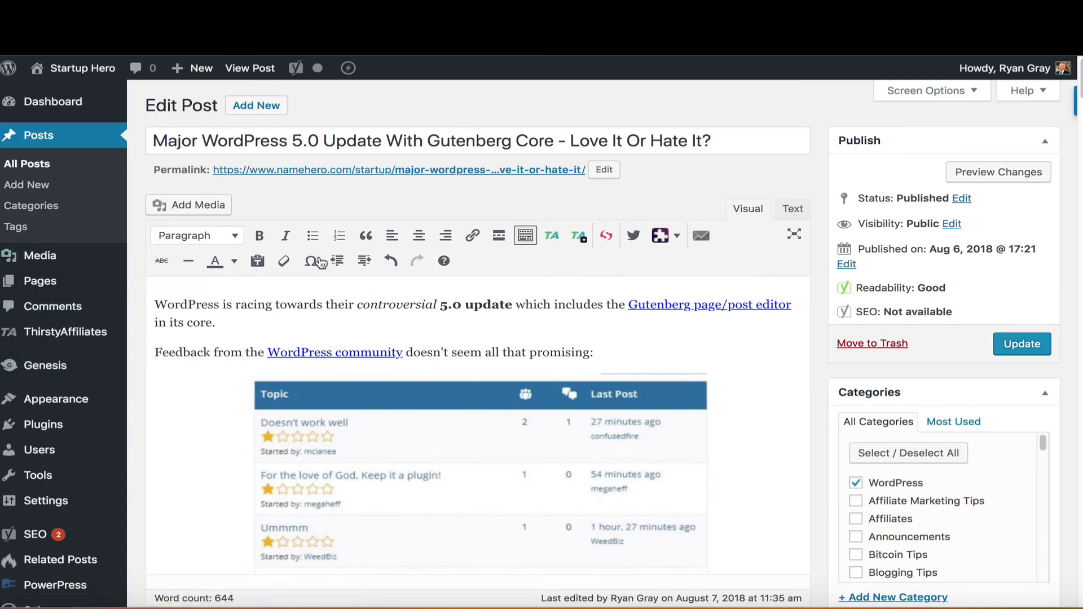
- Deactivate the Gutenberg plugin from the Installed Plugins list
mouse_move(102, 422)
left_click(150, 426)
scroll(285, 391, "down", 5)
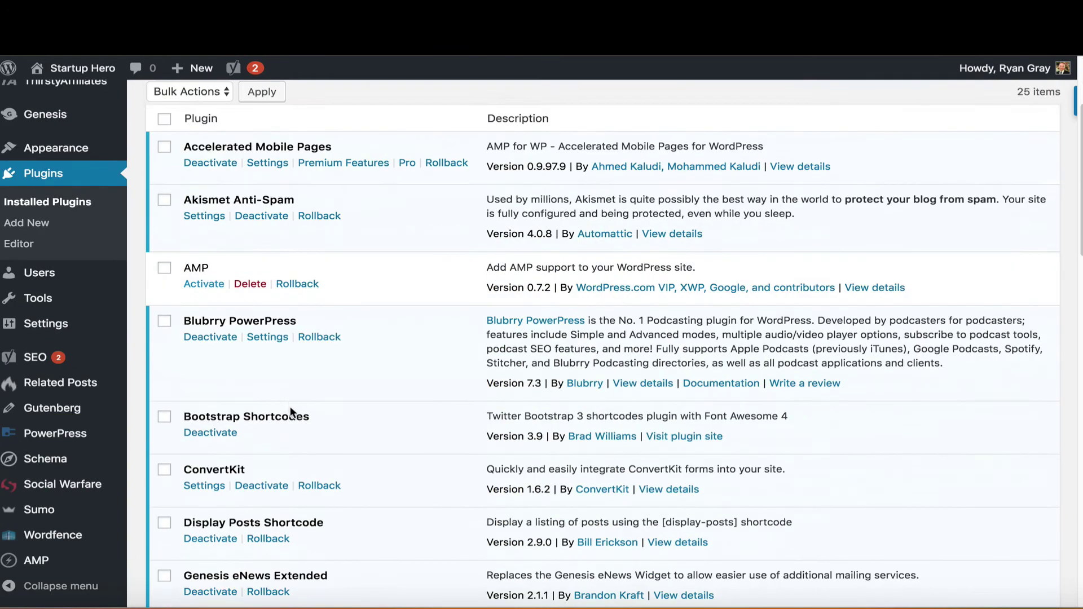
left_click(218, 527)
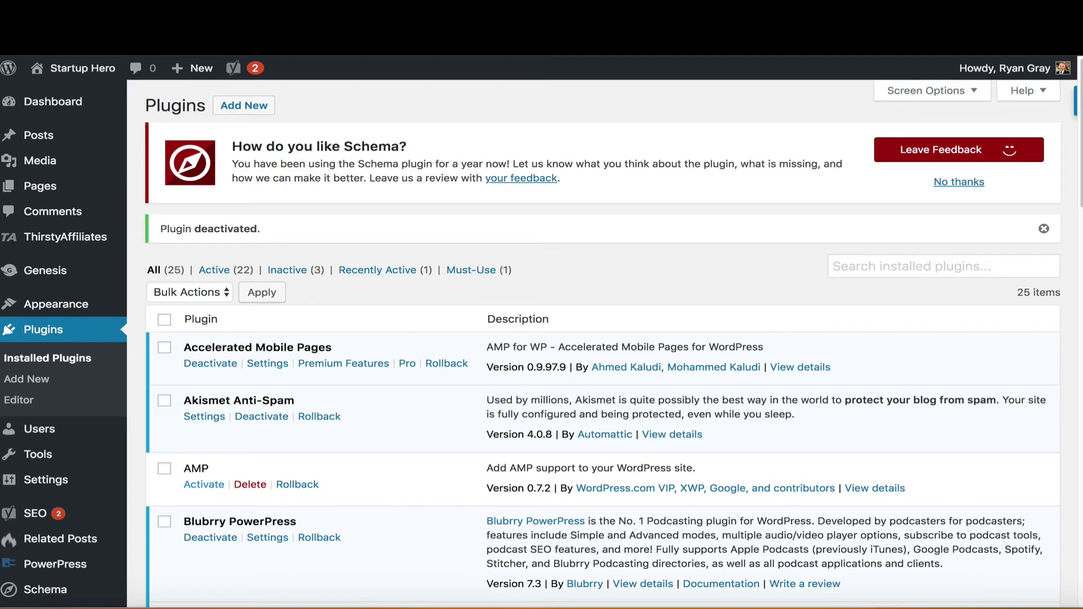
- Start a new classic-editor post titled 'Test' with the body text 'TEst'
left_click(134, 158)
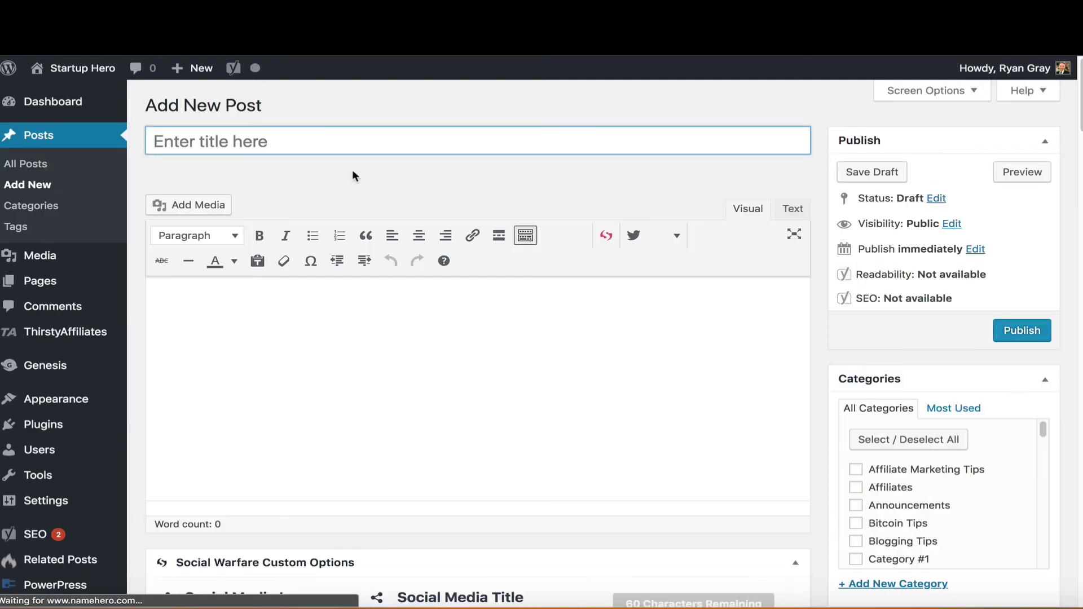
left_click(302, 144)
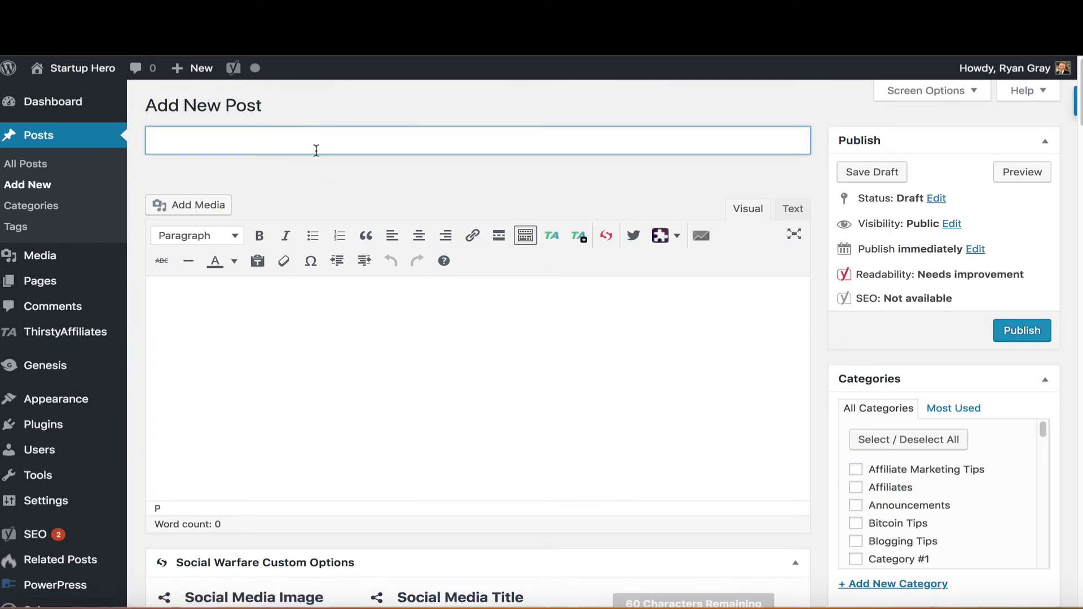
type("Test")
left_click(265, 300)
type("TEst")
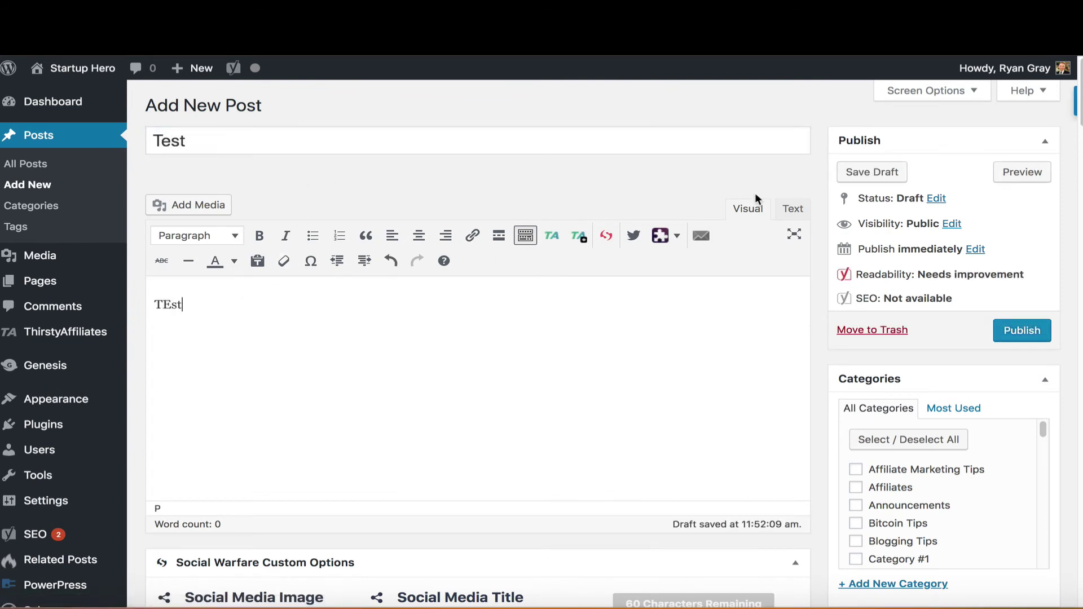
key("ctrl+a")
type("TEst")
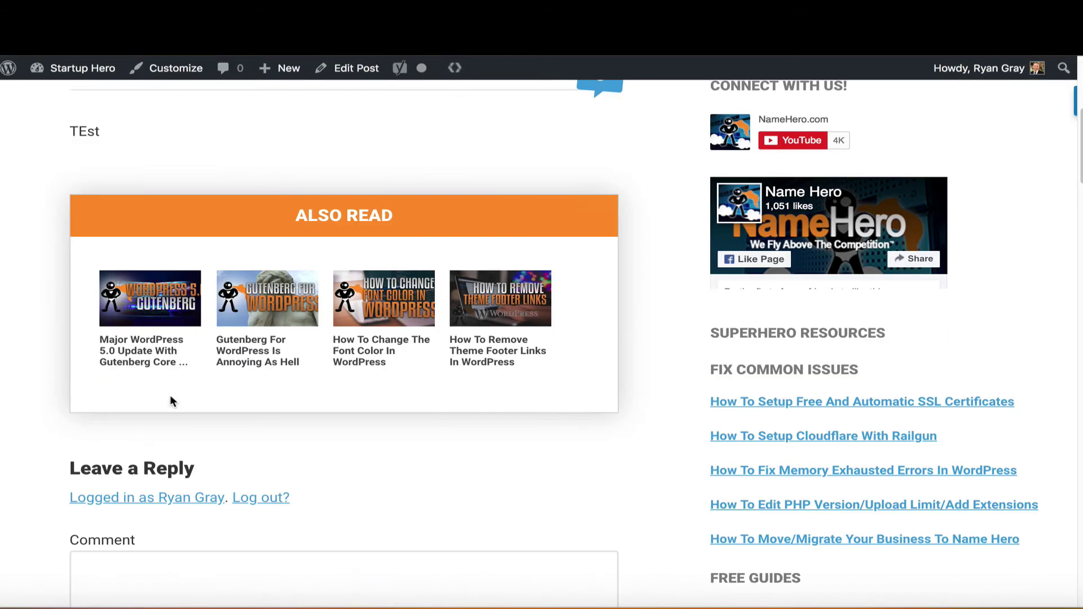
scroll(174, 397, "down", 2)
- Scroll the Test preview, then open the blog page listing recent posts
scroll(169, 395, "up", 8)
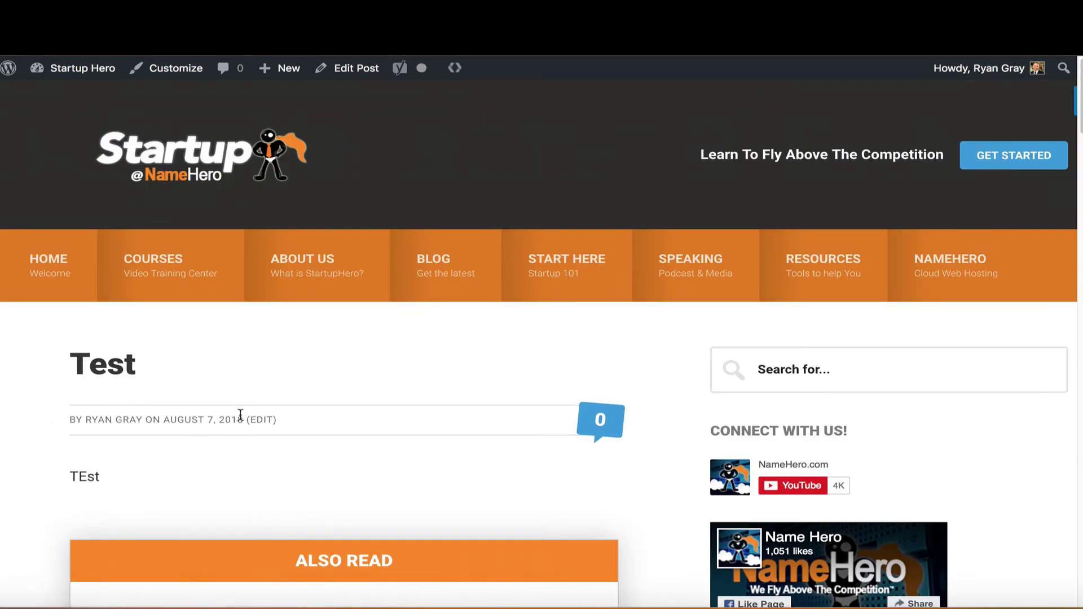
left_click(470, 259)
scroll(274, 438, "down", 2)
scroll(273, 440, "down", 10)
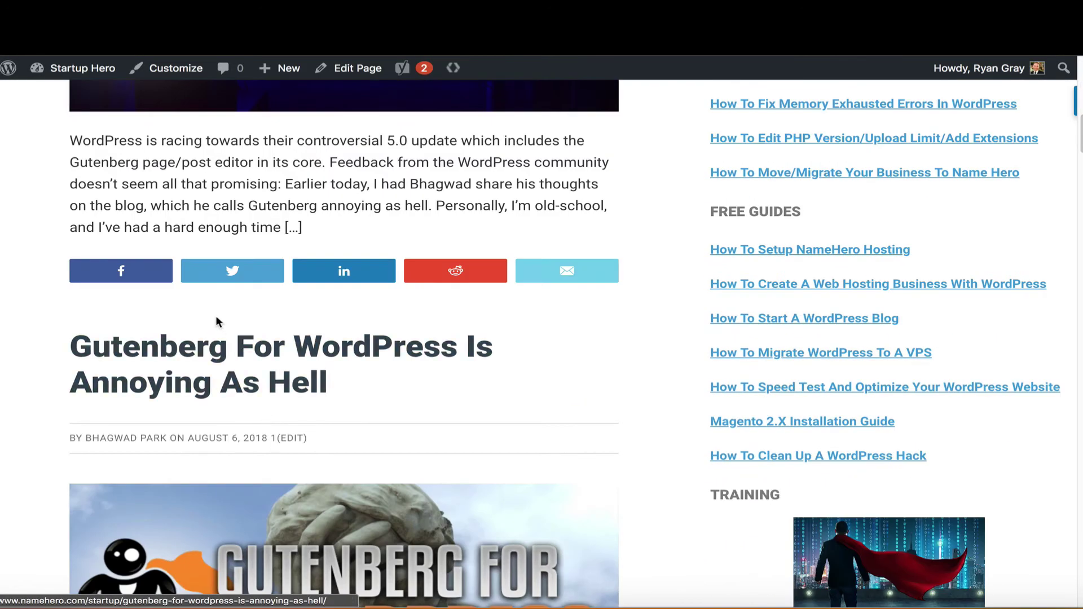
scroll(213, 309, "up", 10)
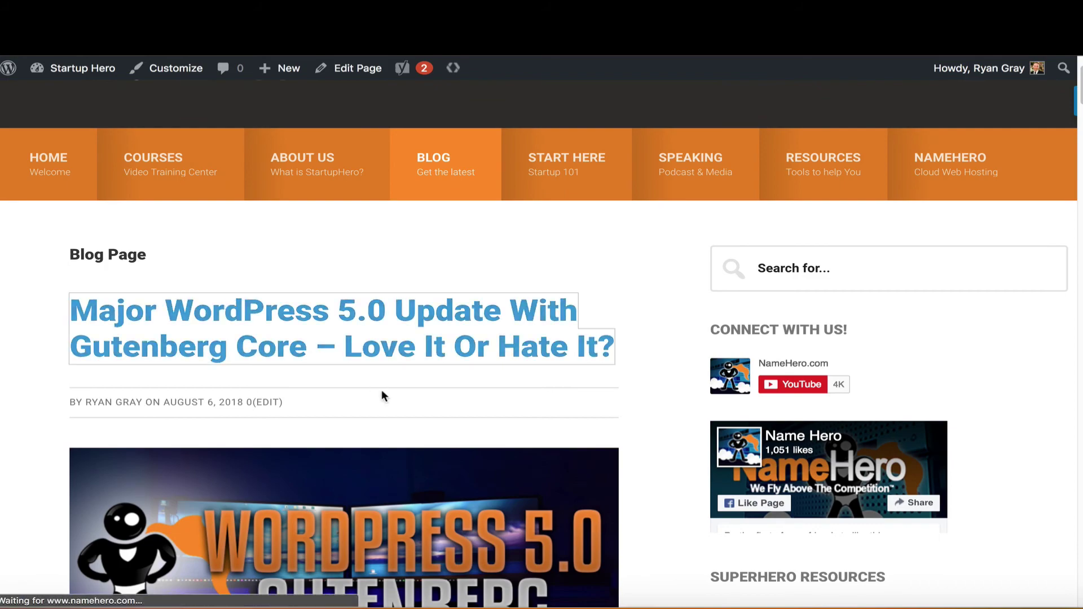
- Open the Major WordPress 5.0 Update post and read through it
left_click(234, 305)
scroll(364, 406, "down", 5)
scroll(364, 405, "down", 5)
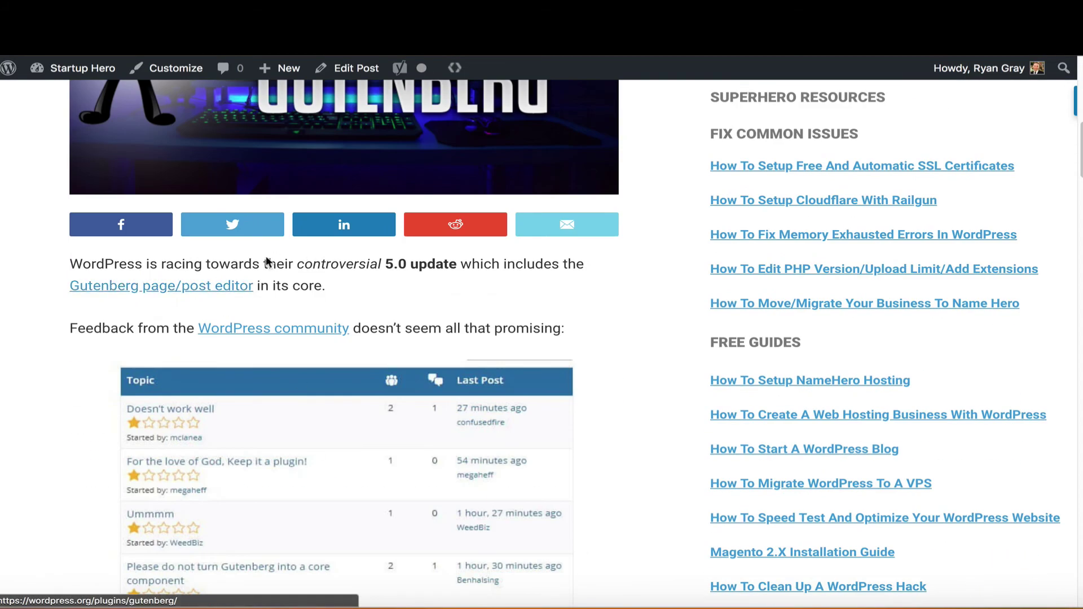
scroll(242, 277, "down", 8)
scroll(229, 289, "down", 10)
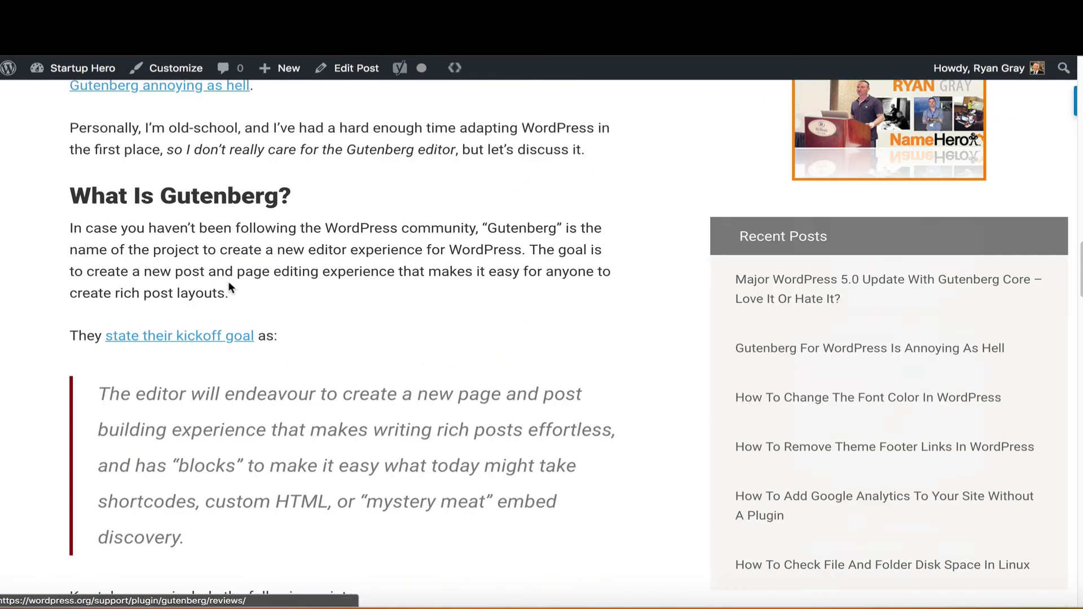
scroll(305, 307, "up", 15)
scroll(401, 309, "up", 15)
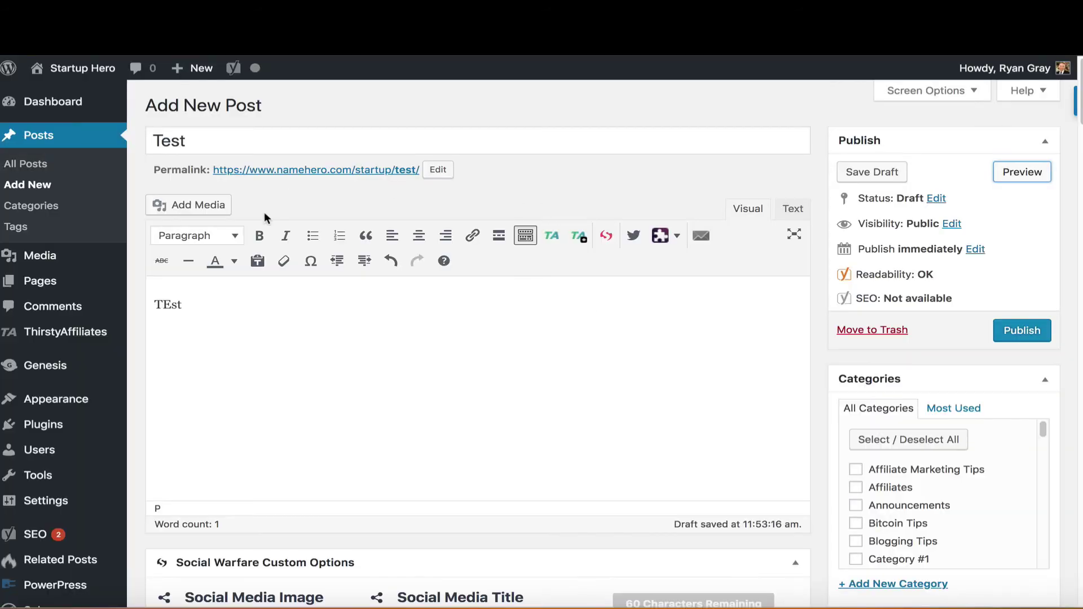
- Move the Test draft to the Trash, confirming to leave the editor
left_click(862, 332)
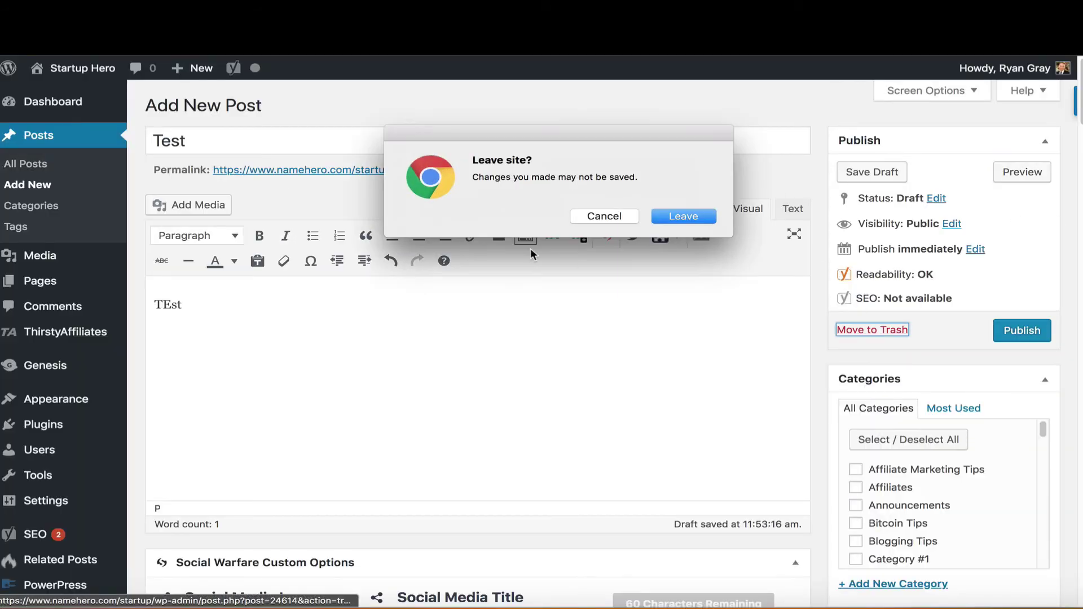
left_click(680, 218)
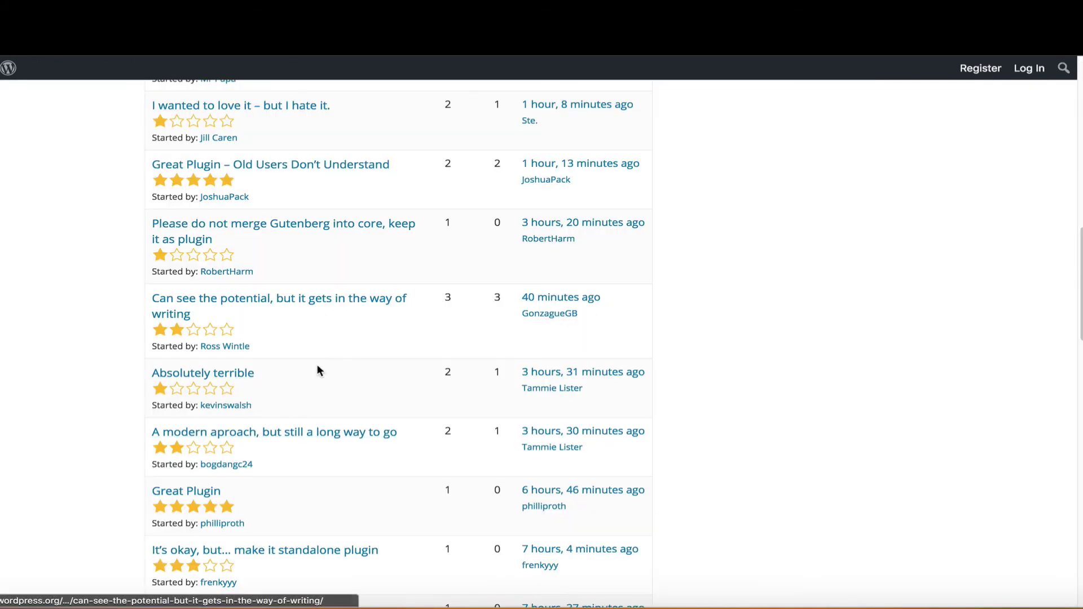
scroll(312, 485, "up", 6)
scroll(314, 478, "up", 3)
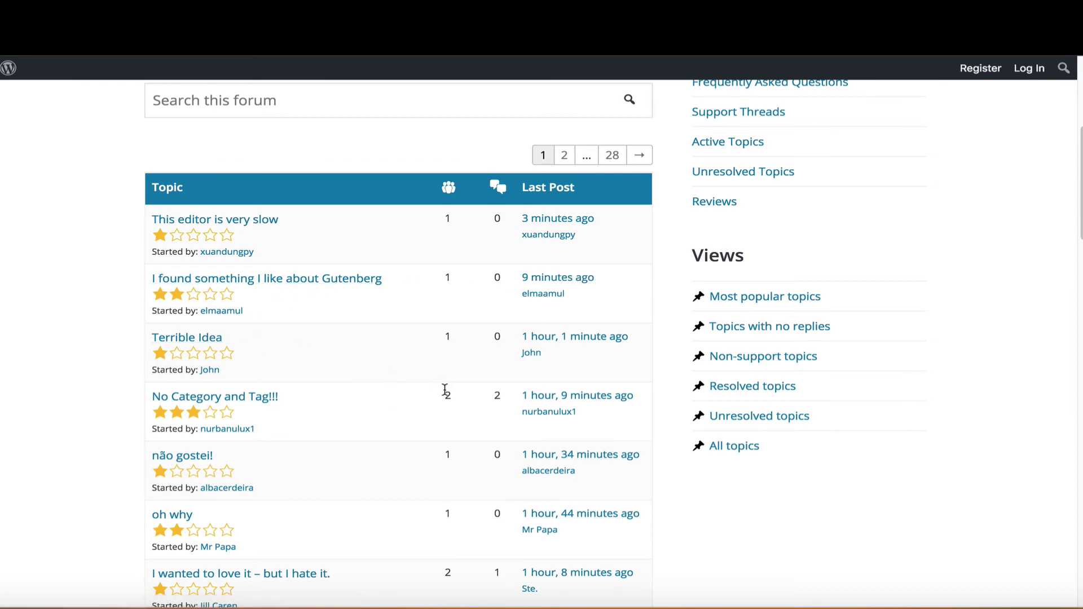
scroll(423, 417, "down", 6)
scroll(398, 455, "up", 4)
scroll(407, 457, "up", 8)
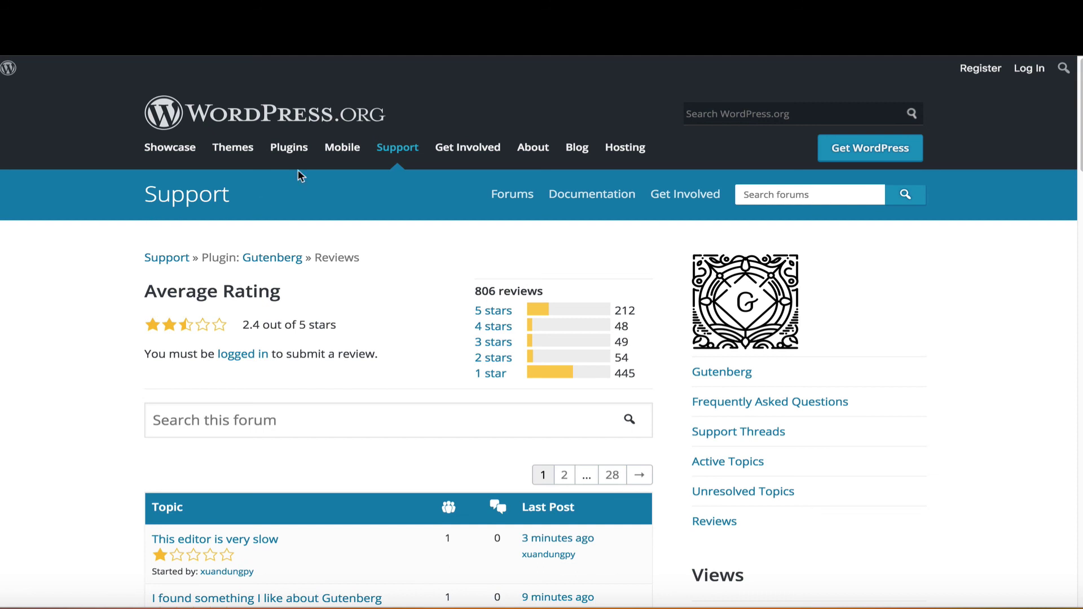
mouse_move(401, 145)
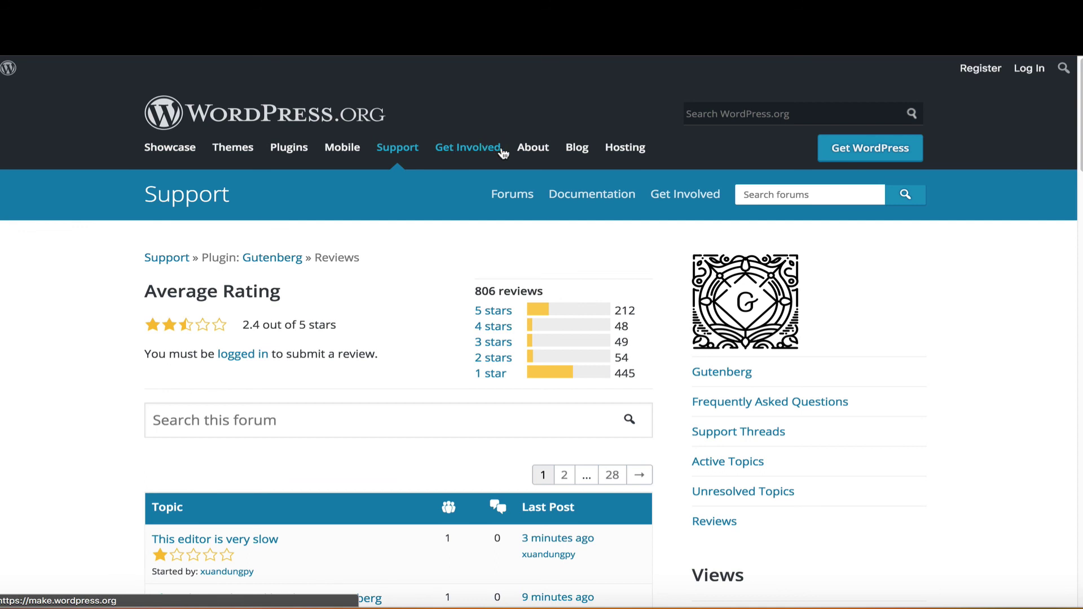